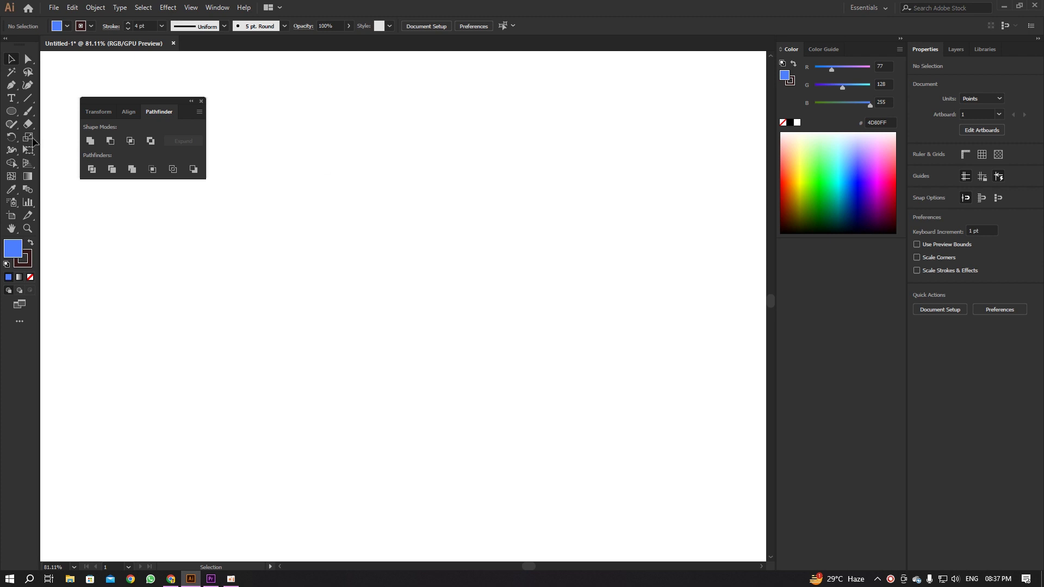
Draw an upright seven-sided polygon about 433 pt wide and 423 pt high on the empty artboard.
click(11, 111)
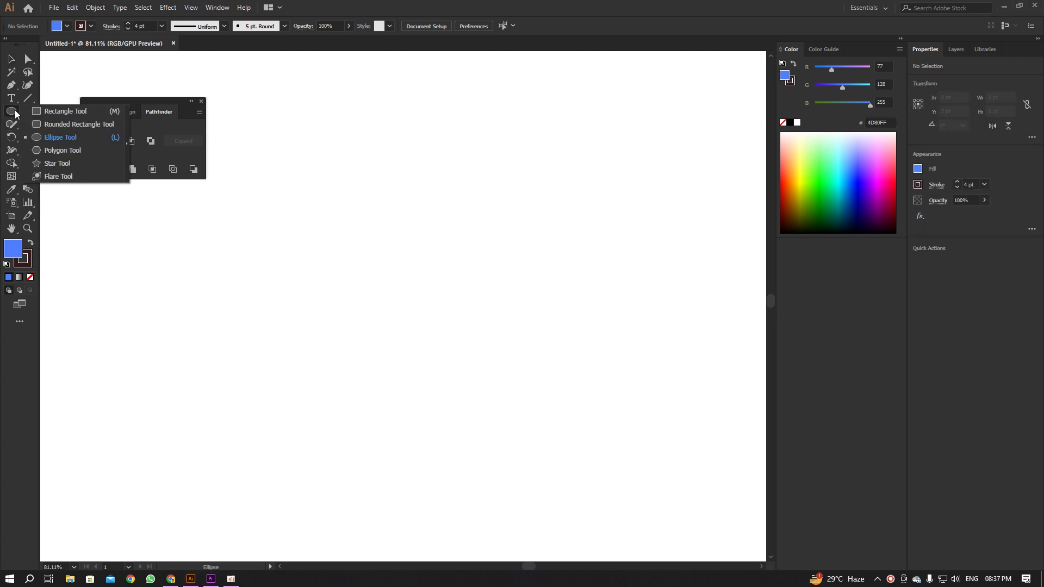
click(56, 151)
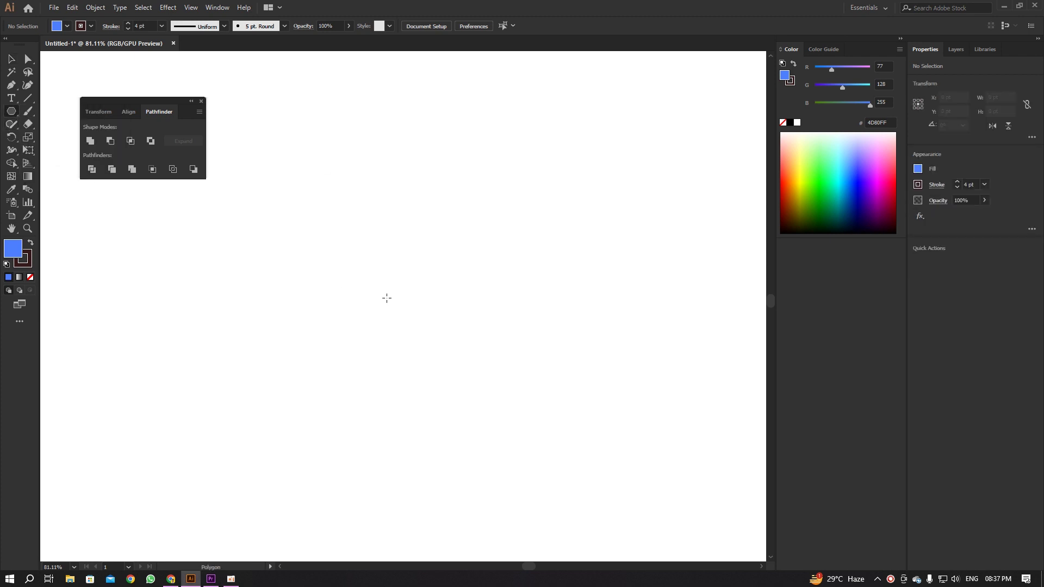
drag(386, 267, 458, 350)
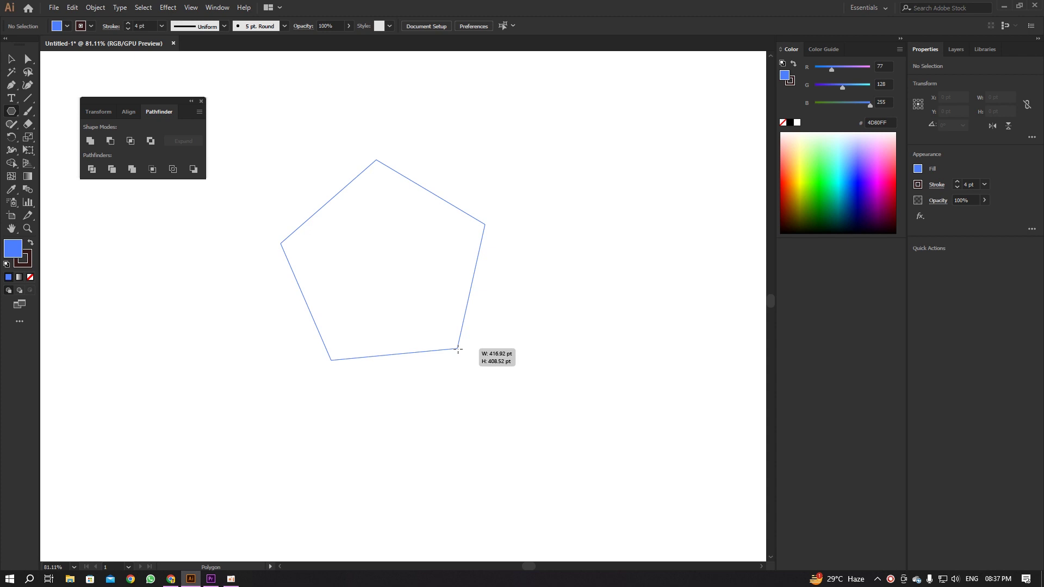
key(Up)
drag(458, 350, 457, 350)
key(Up)
key(Down)
key(Down)
key(Down)
key(Up)
key(Up)
key(Up)
key(Down)
key(Up)
key(Down)
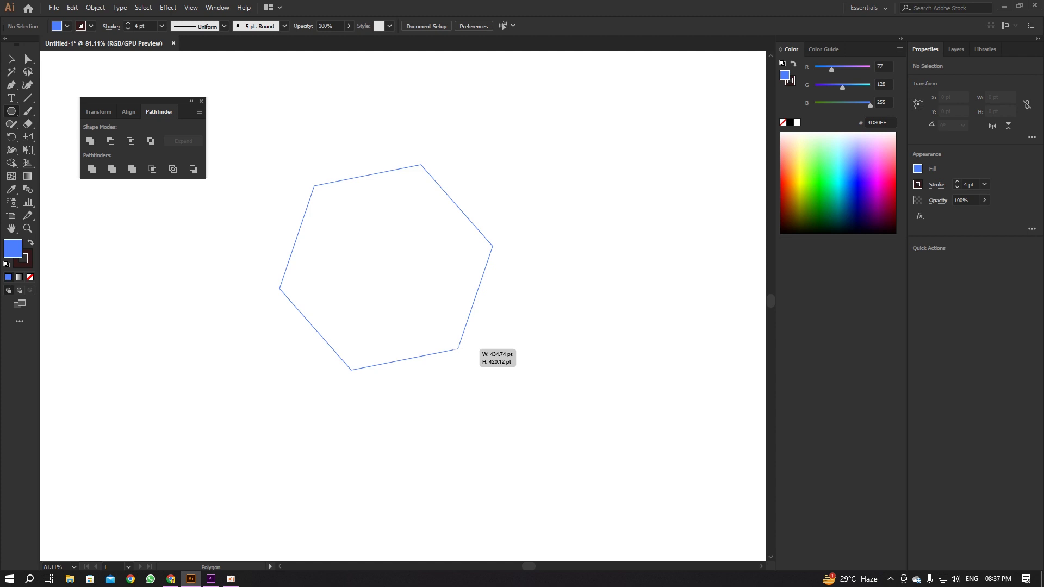
key(Up)
drag(458, 350, 456, 353)
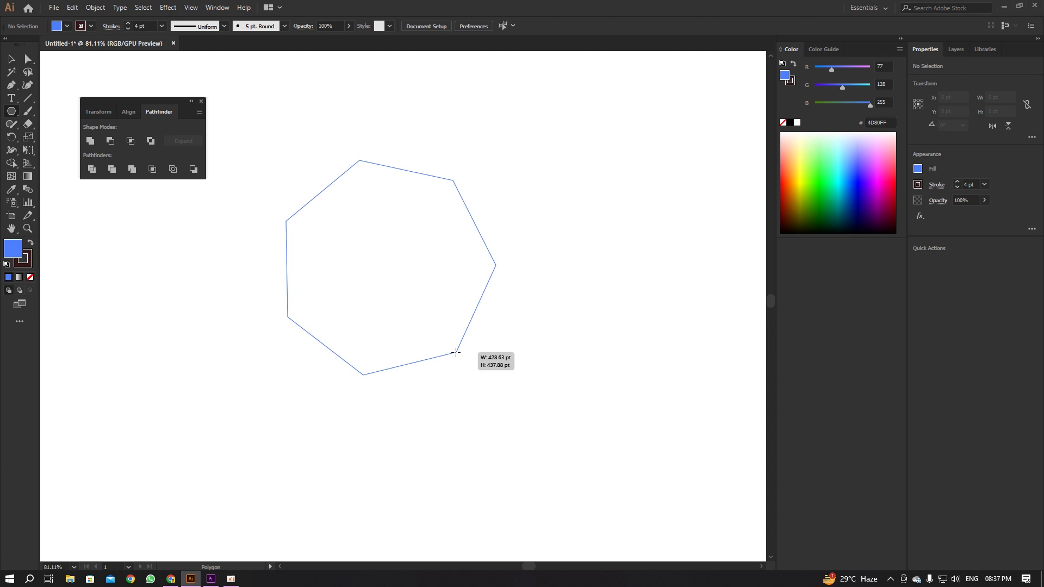
drag(455, 353, 441, 362)
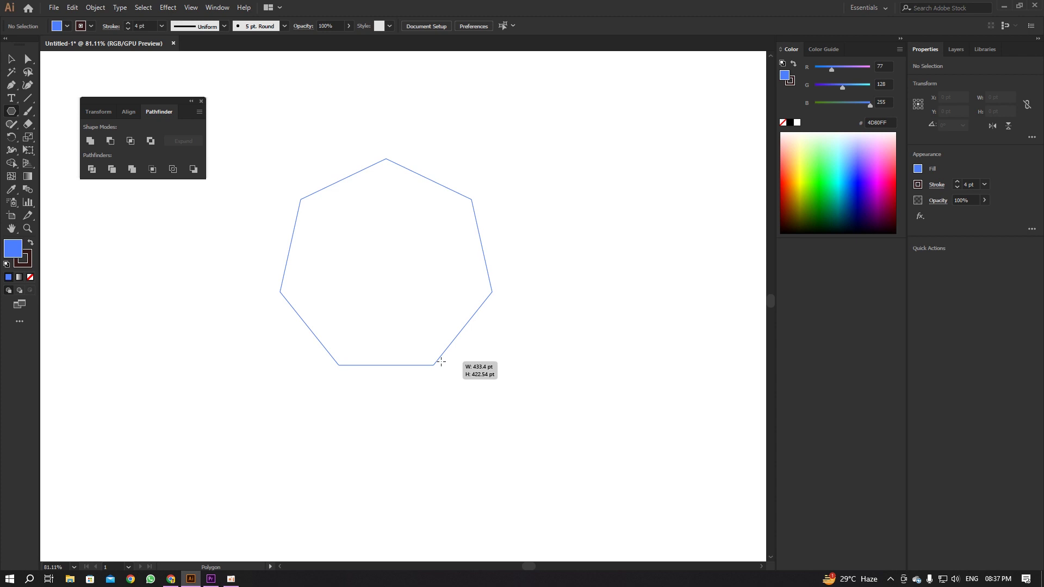
drag(441, 361, 440, 361)
Change the heptagon's fill colour to orange (#FF9750).
double_click(12, 246)
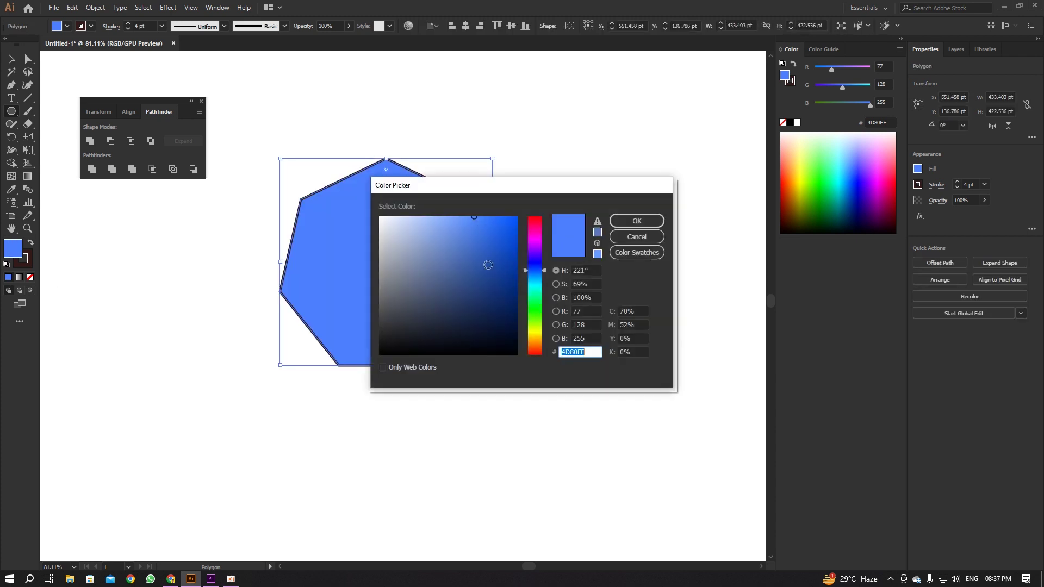
drag(533, 335, 534, 350)
click(645, 226)
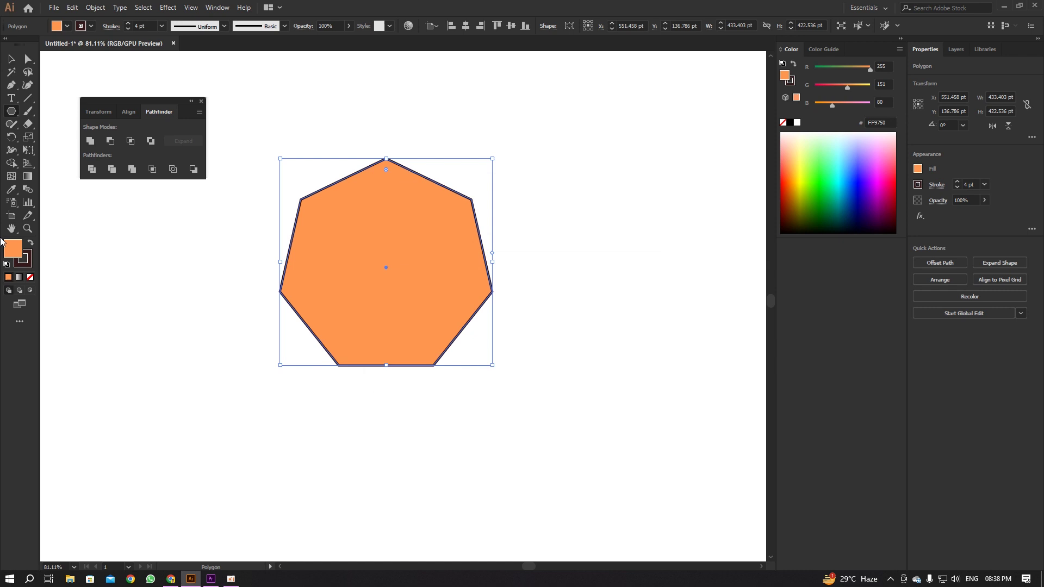
Reduce the heptagon's stroke weight to 2 pt and shift the shape slightly down and to the right.
click(22, 261)
click(11, 58)
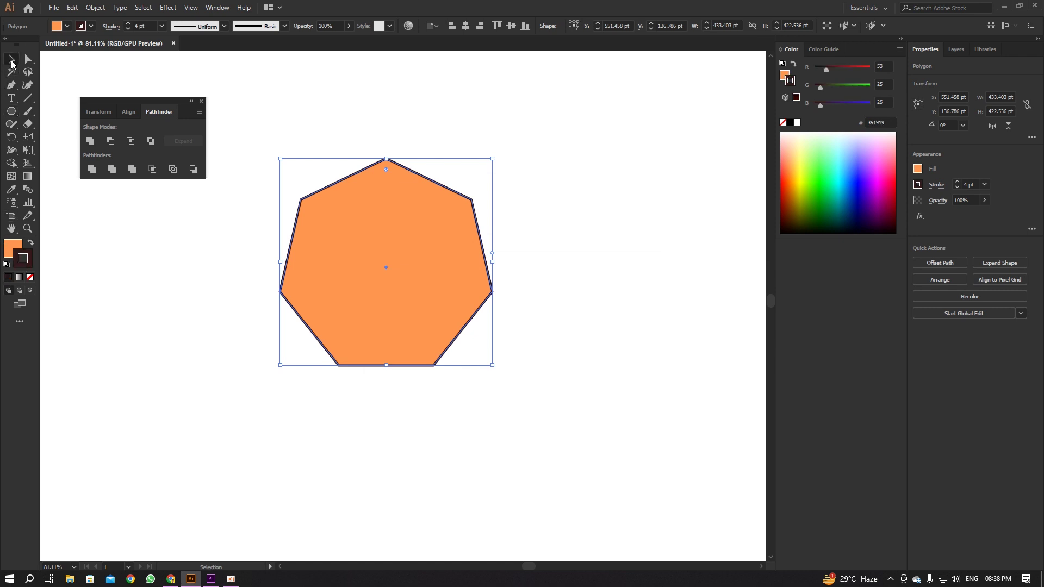
click(126, 28)
click(126, 28)
click(126, 28)
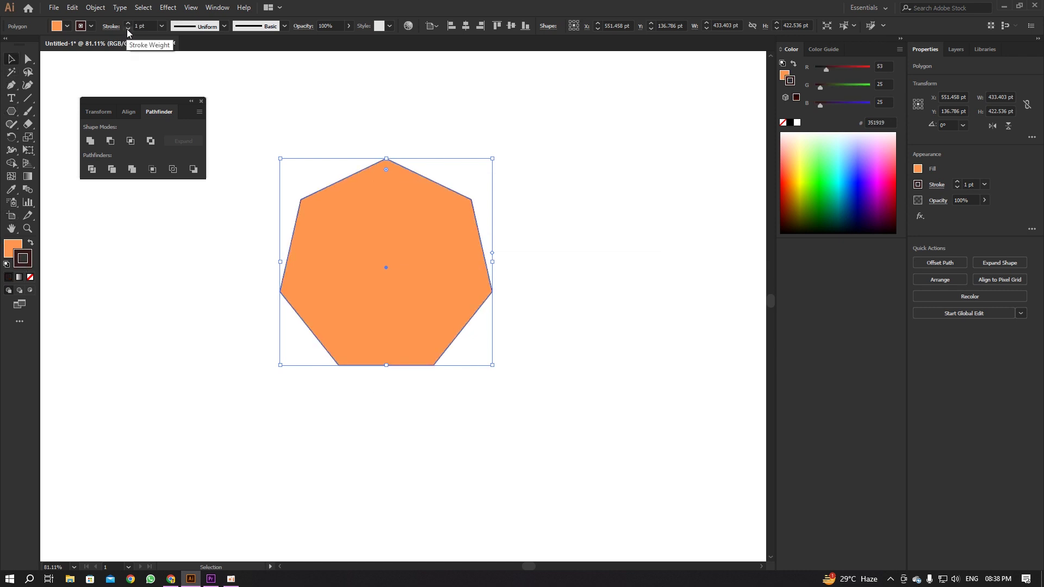
click(128, 23)
click(435, 105)
click(428, 302)
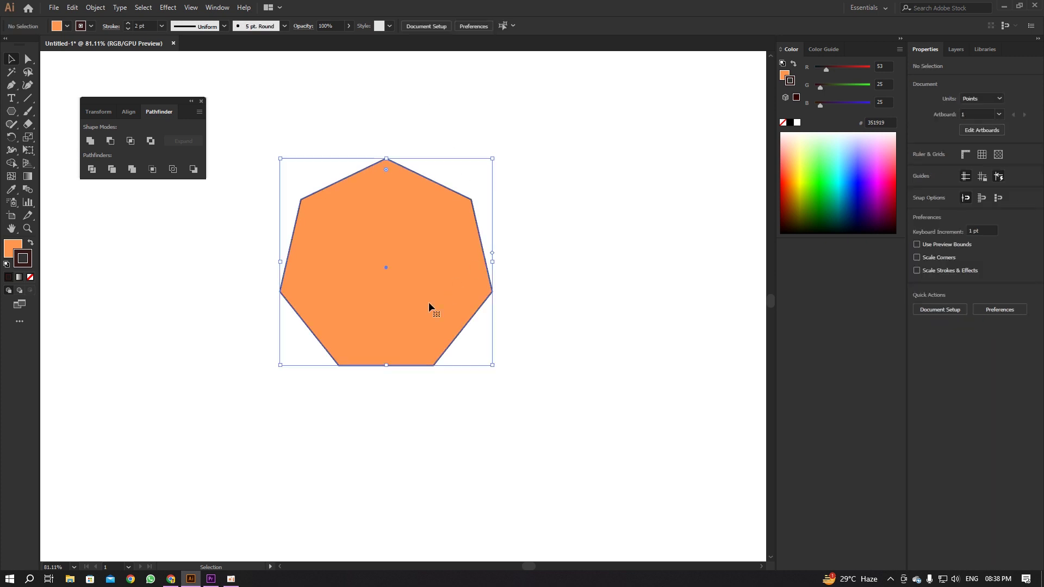
drag(403, 298, 411, 306)
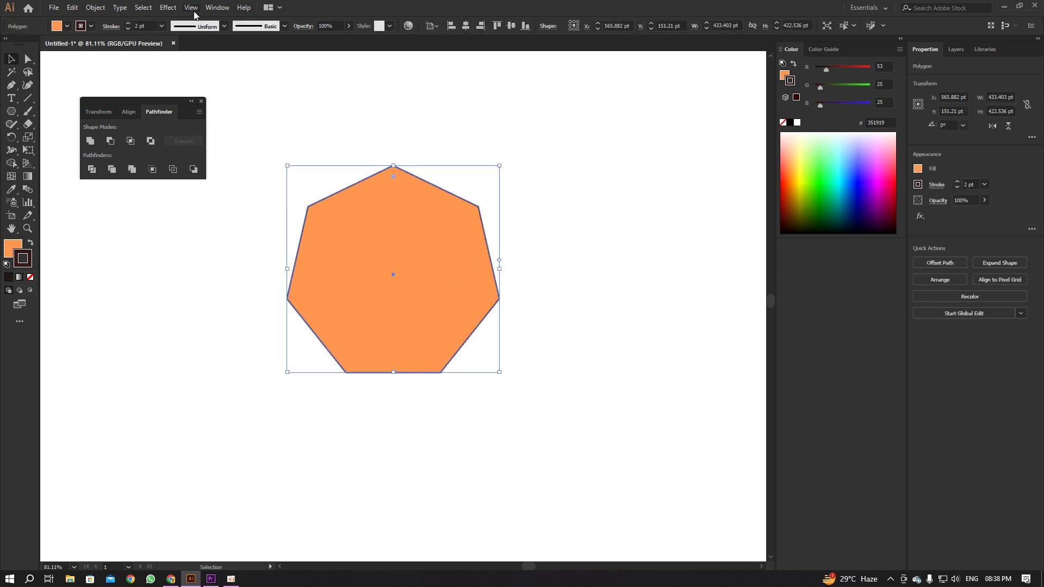
Apply a Pucker & Bloat effect with 69% bloat to the heptagon to form a seven-petal flower, with preview on.
click(177, 8)
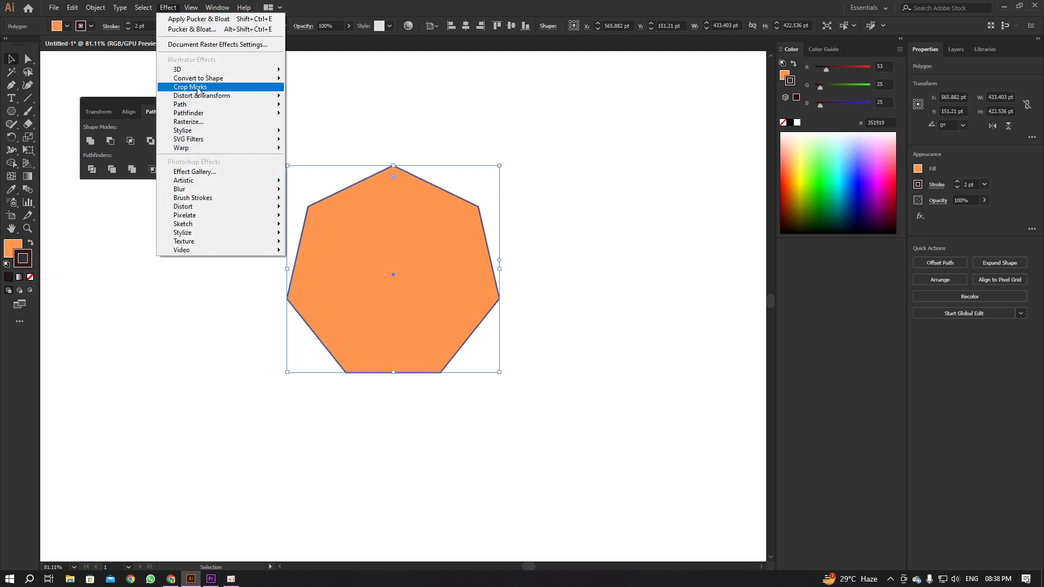
mouse_move(219, 99)
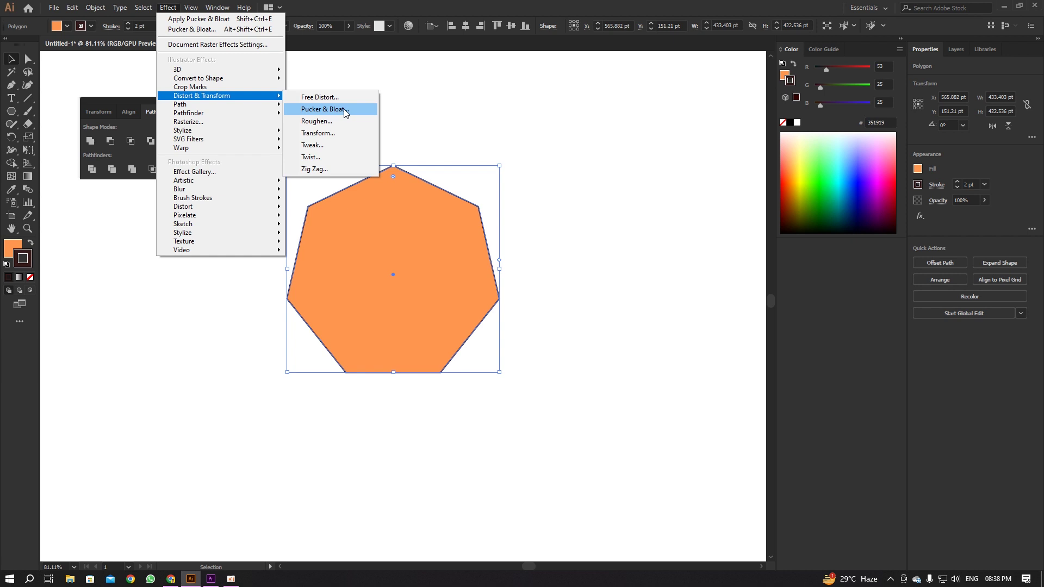
click(344, 110)
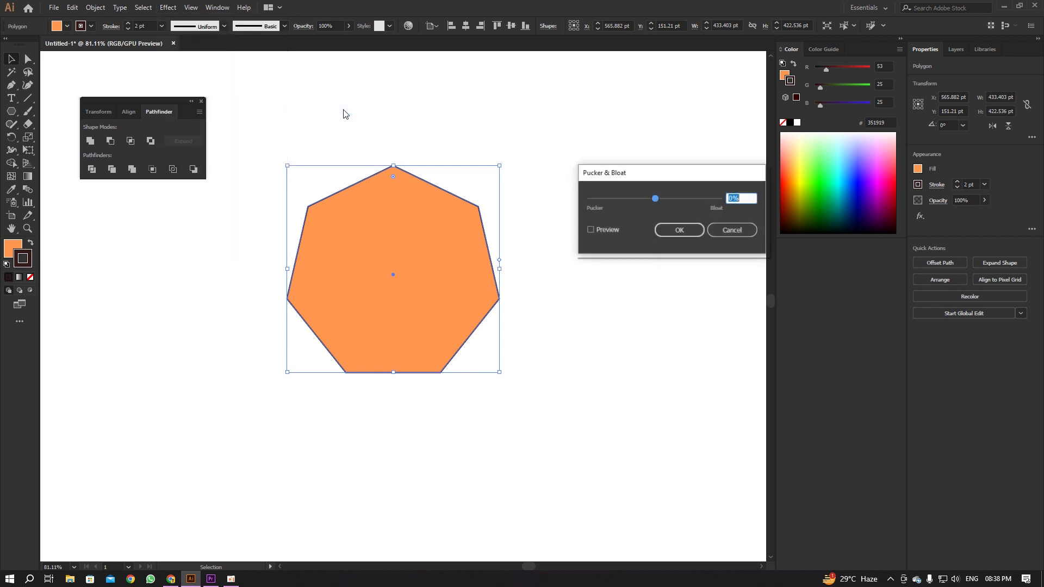
click(604, 235)
drag(655, 198, 680, 204)
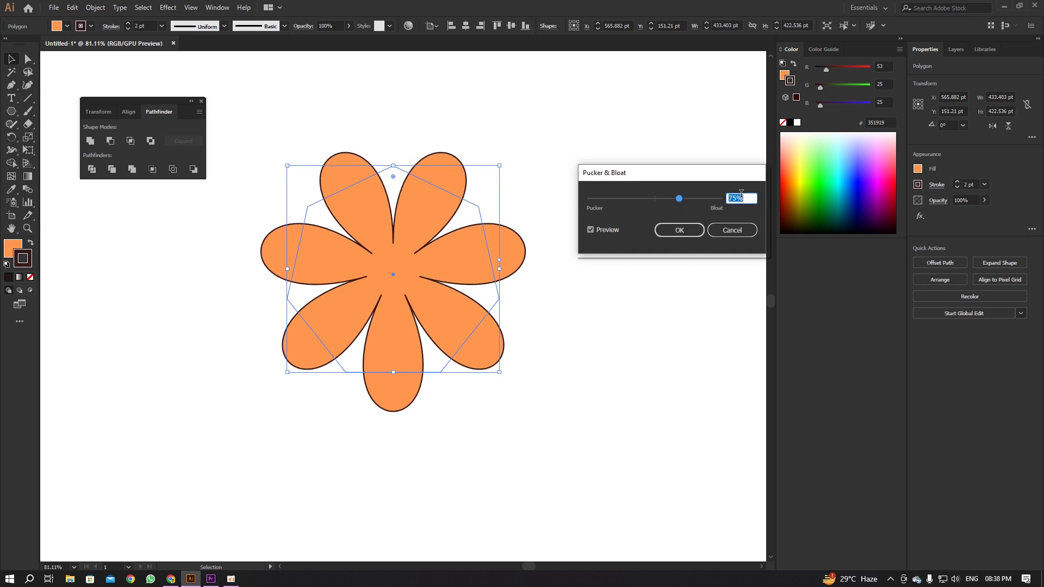
mouse_move(678, 201)
mouse_down()
mouse_move(688, 203)
mouse_move(678, 207)
mouse_up()
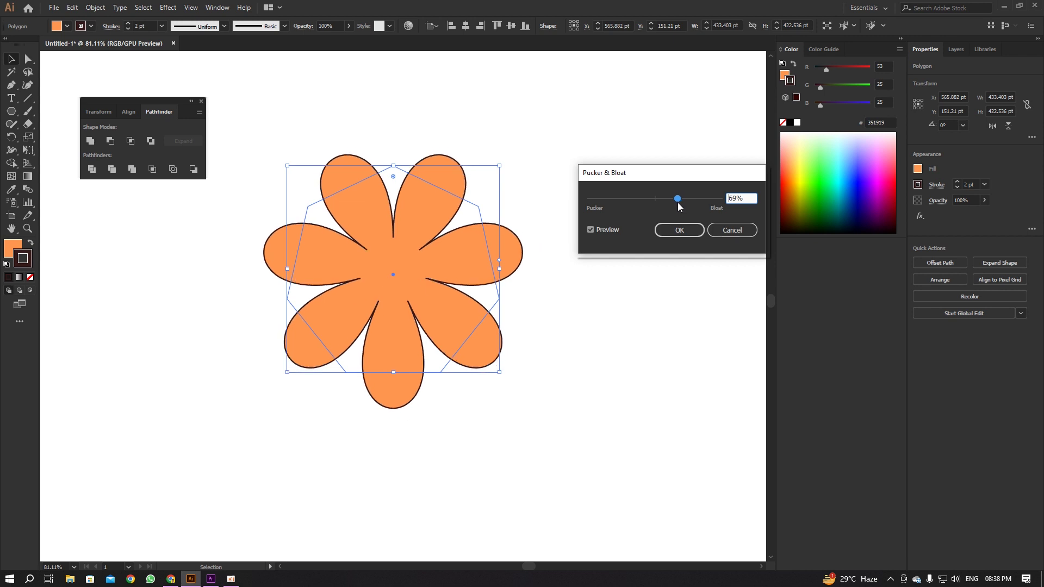
click(673, 231)
click(526, 367)
Move the flower slightly upward and set its stroke corners to Round Join.
drag(436, 320, 445, 290)
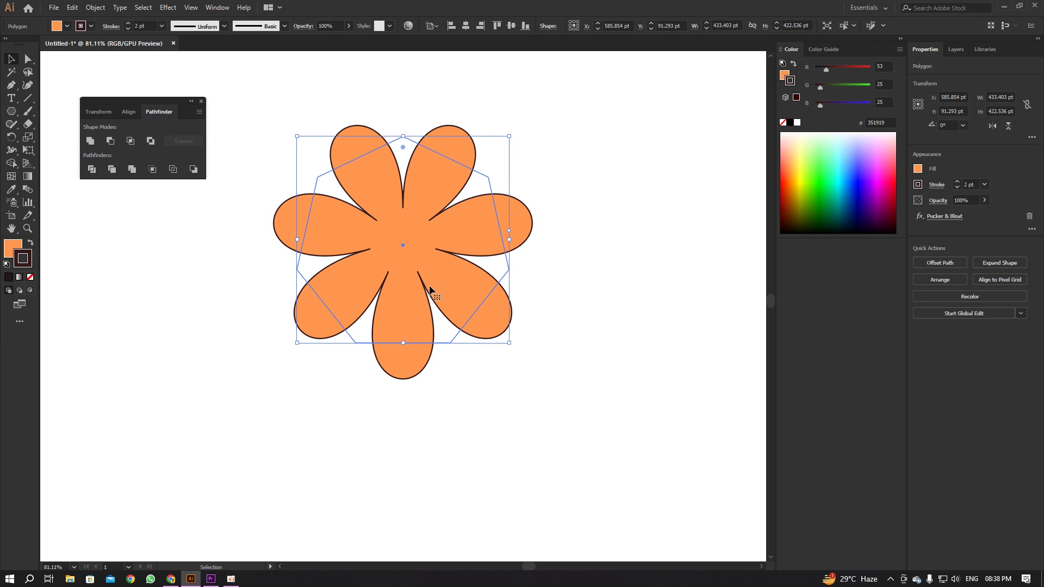
click(112, 26)
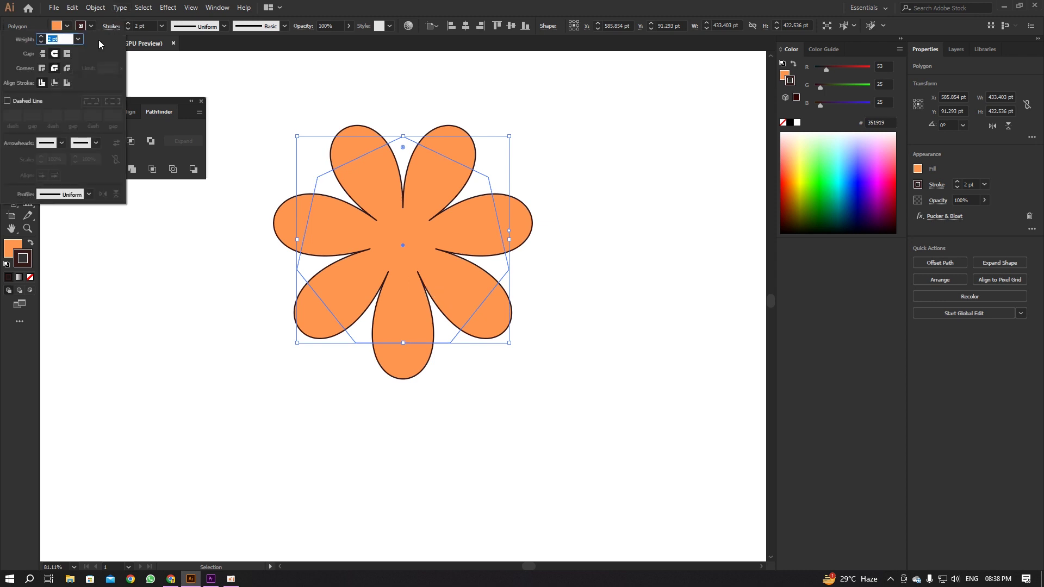
click(54, 68)
key(z)
mouse_move(402, 206)
mouse_down()
mouse_move(993, 392)
mouse_move(668, 370)
mouse_move(355, 371)
mouse_up()
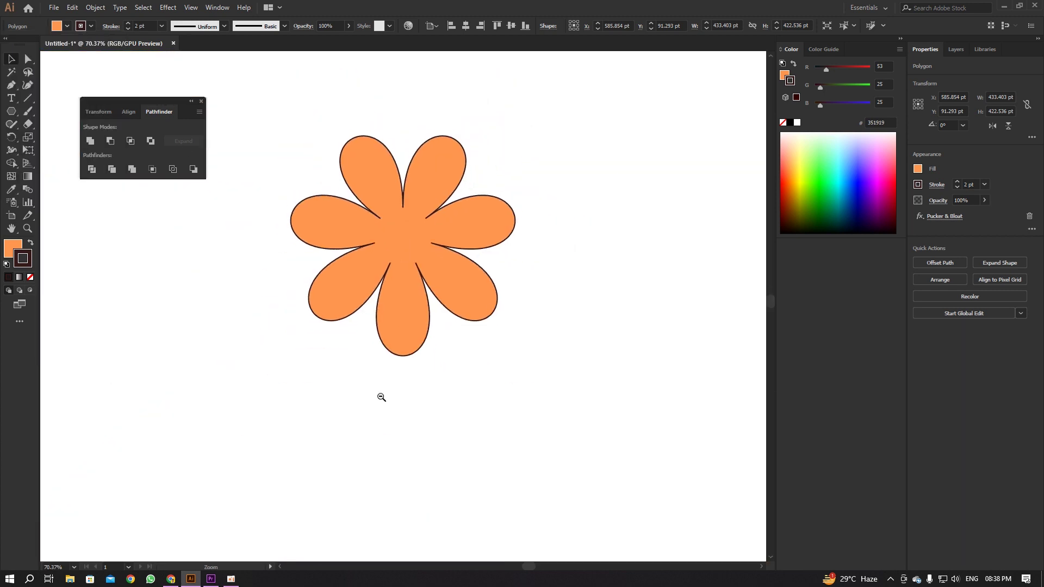
drag(447, 317, 473, 295)
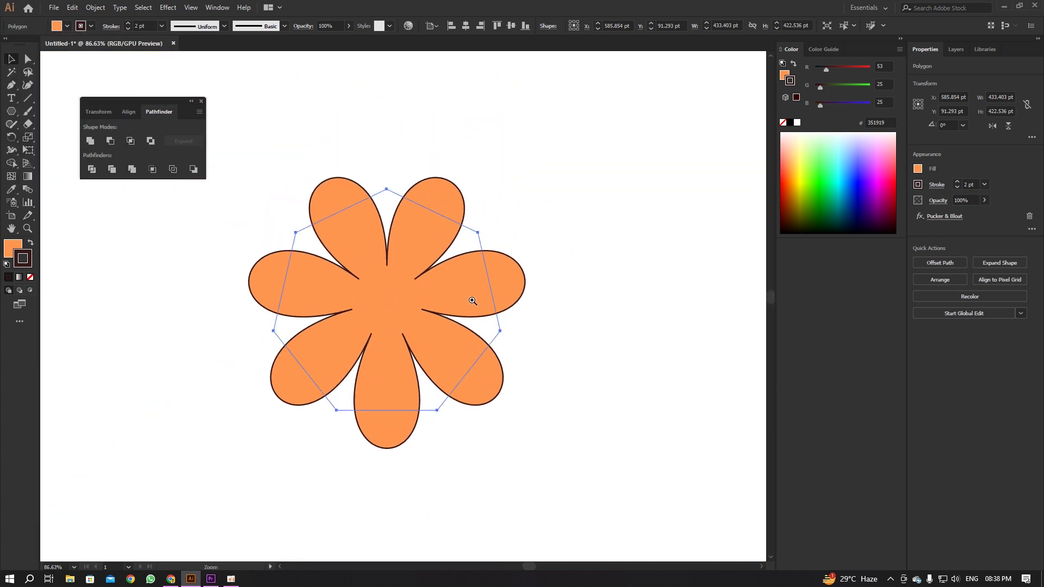
Lighten the flower's fill to pale orange (#FFB685).
key(v)
double_click(8, 247)
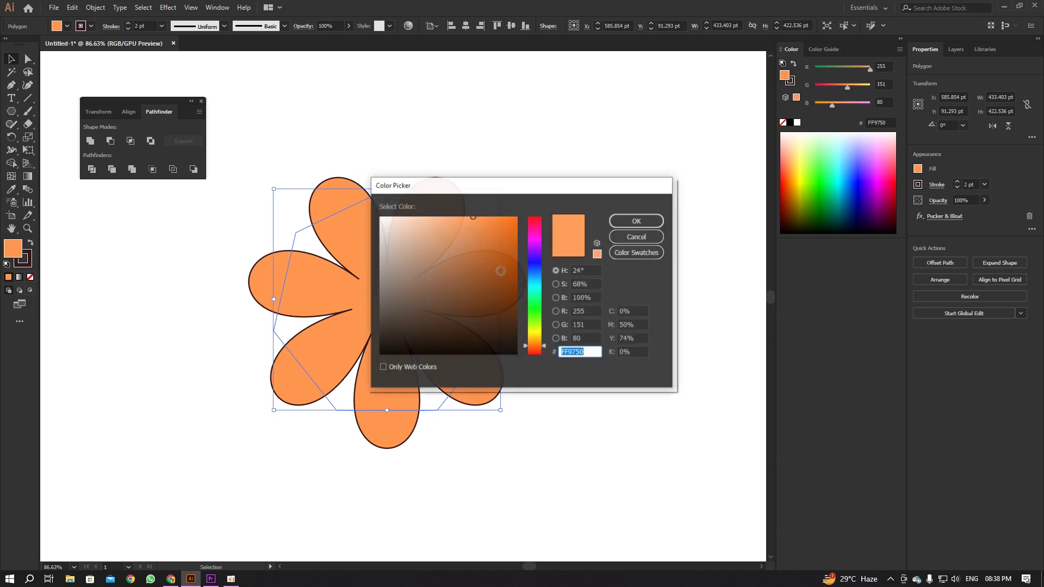
click(445, 214)
drag(445, 214, 445, 213)
click(658, 217)
click(536, 308)
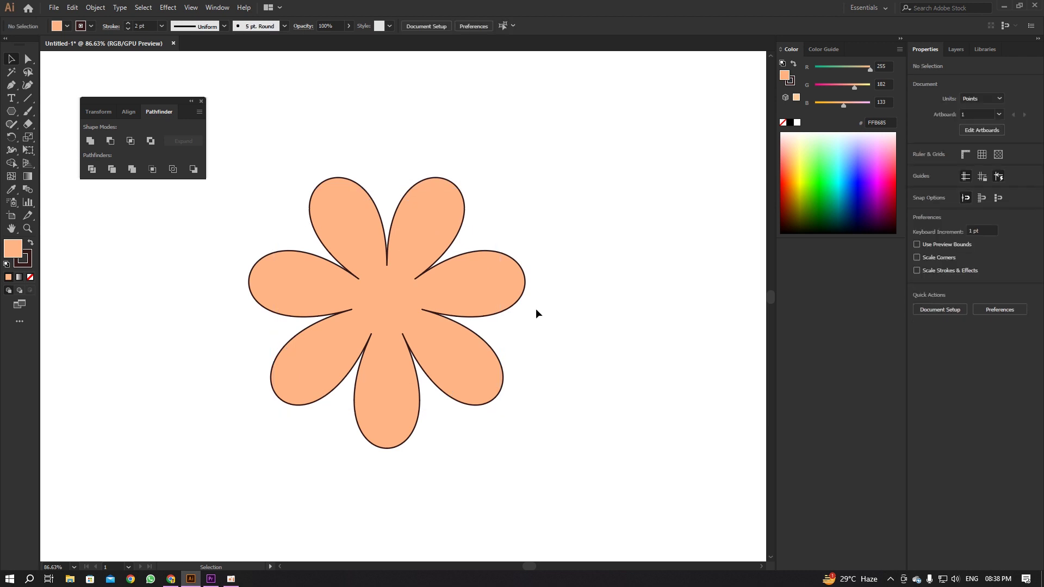
Shift the flower a little to the right and expand its appearance into editable paths.
mouse_move(400, 328)
mouse_down()
mouse_move(546, 230)
mouse_move(412, 321)
mouse_up()
click(97, 7)
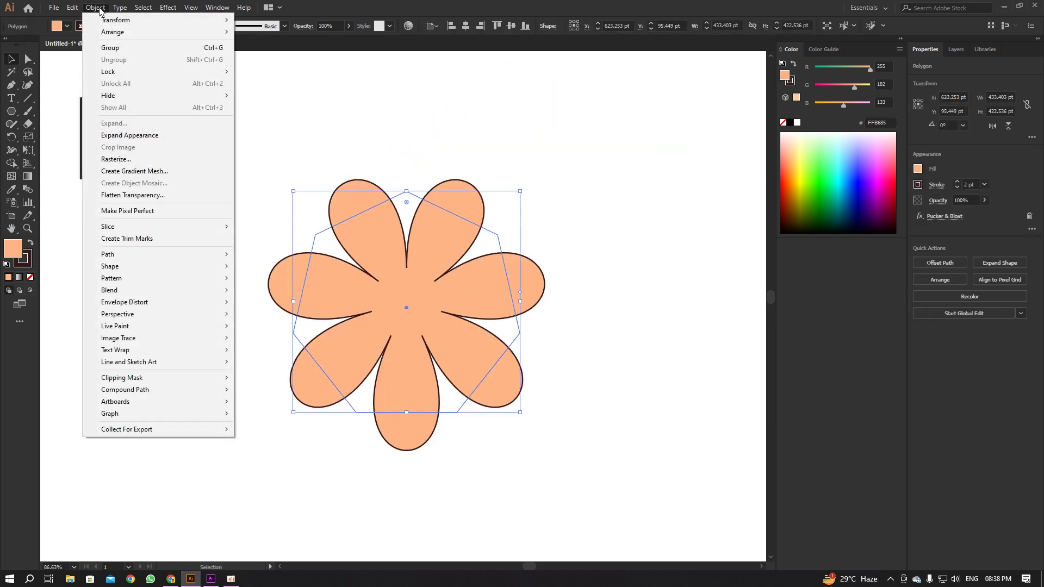
click(132, 137)
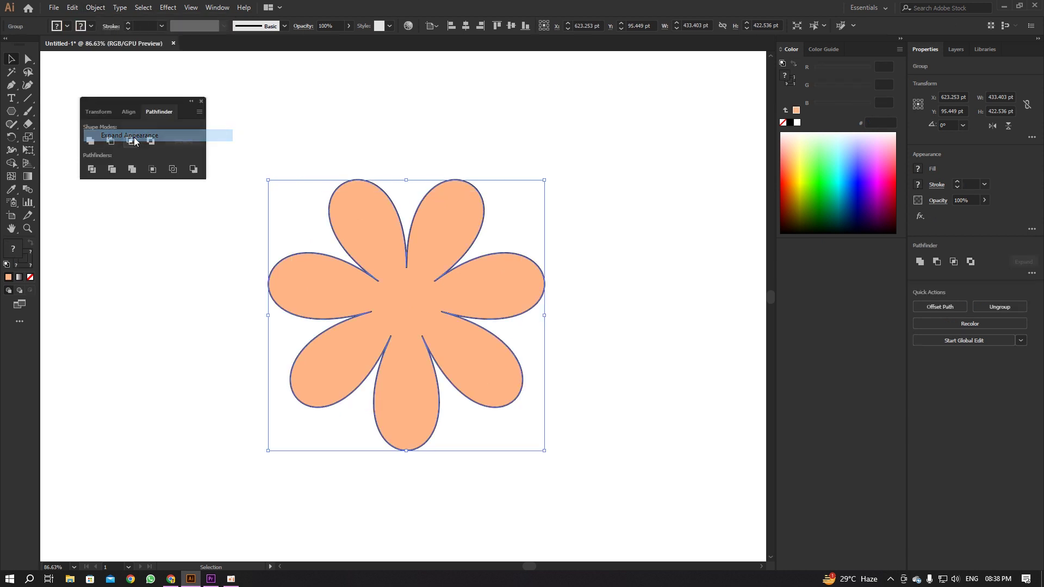
click(549, 187)
Try filling the expanded flower group with lime green (#B0FF27) and undo the change.
click(461, 279)
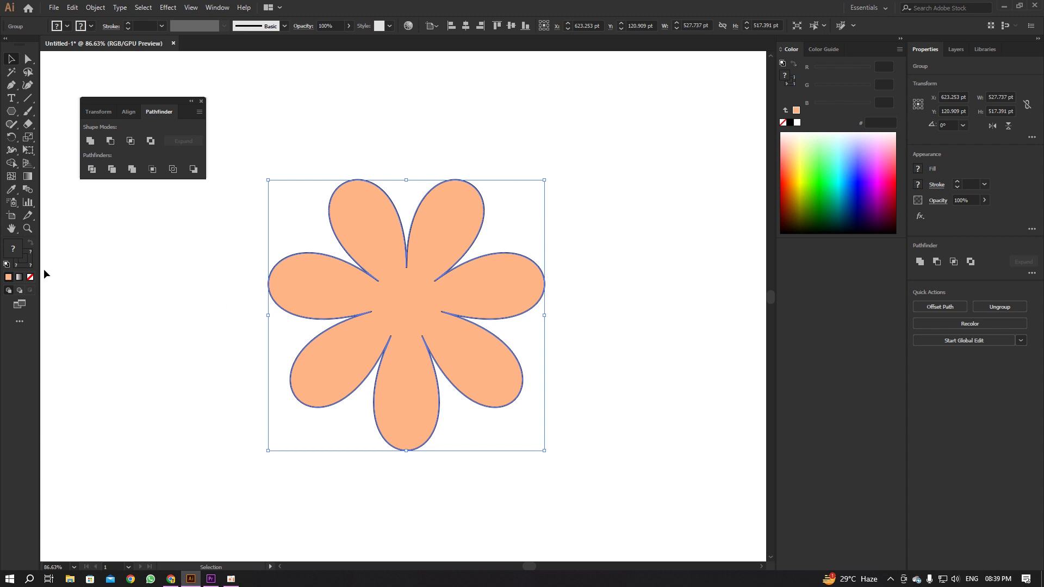
double_click(13, 251)
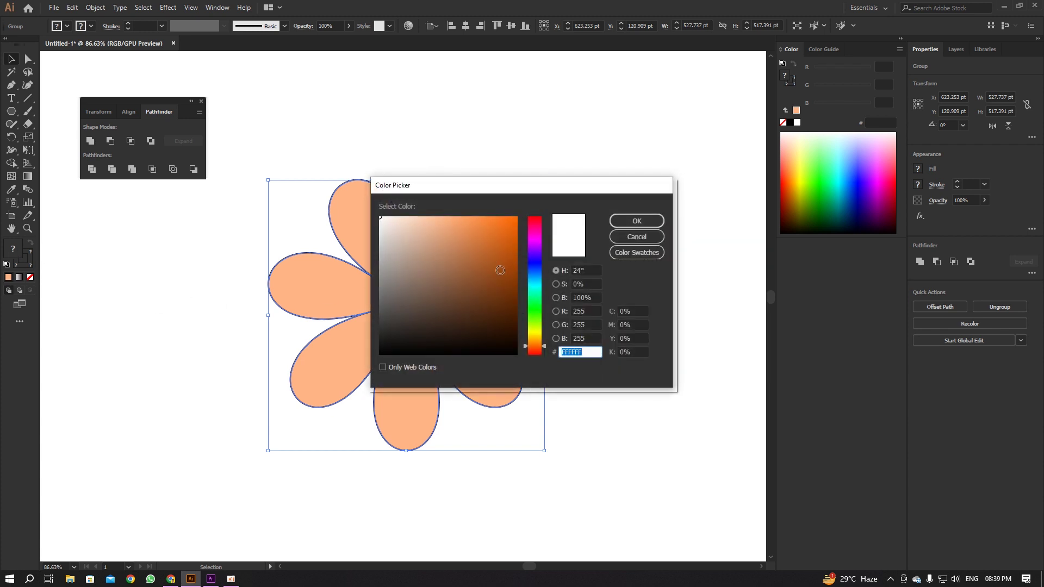
drag(535, 269, 534, 323)
drag(456, 225, 497, 217)
click(625, 222)
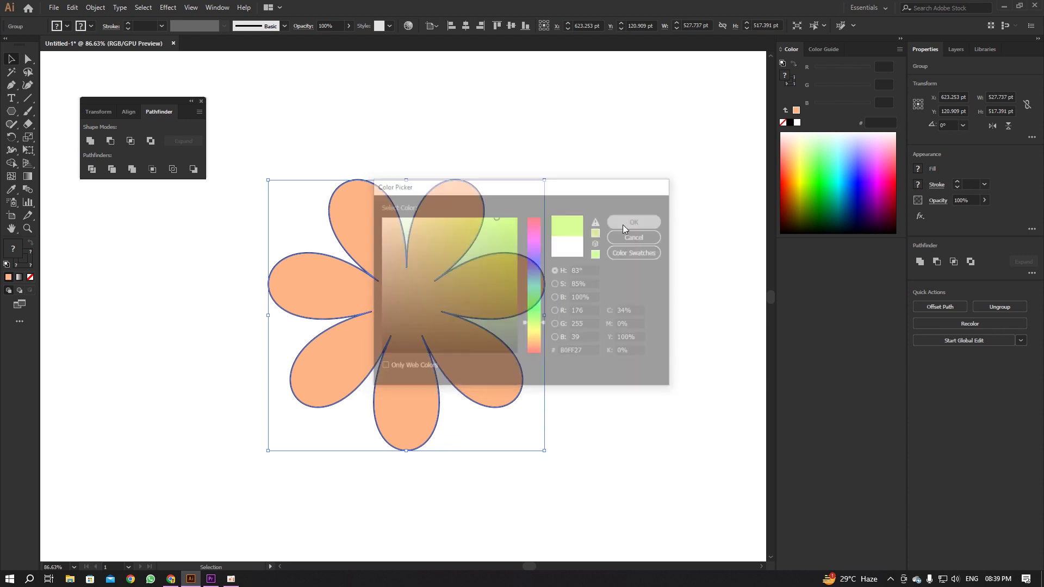
click(565, 183)
key(ctrl+z)
key(ctrl+z)
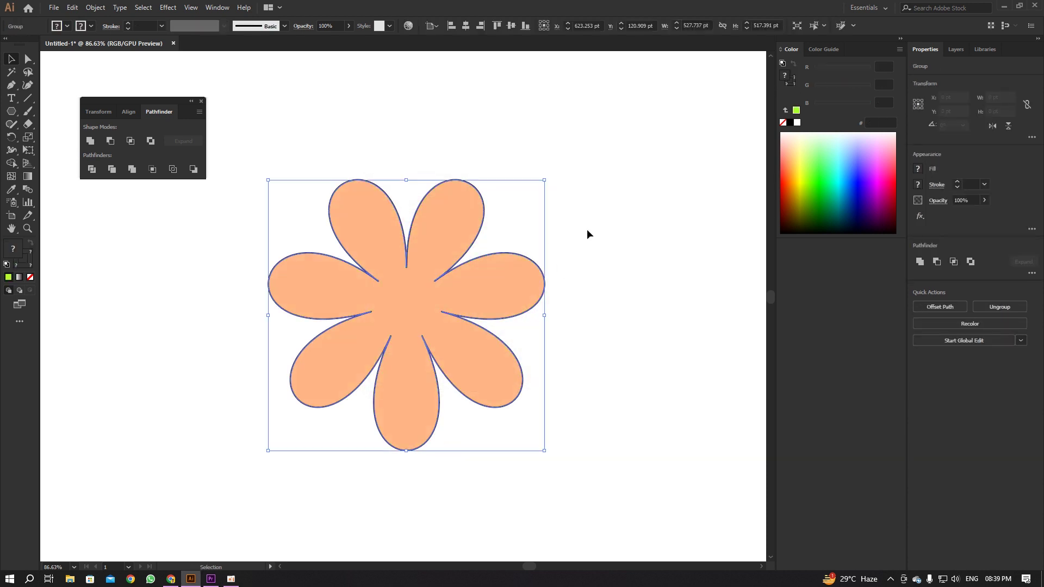
Move the flower aside to the upper right and draw an upright four-sided polygon about 246 pt wide at its lower left.
drag(440, 275, 612, 165)
click(431, 221)
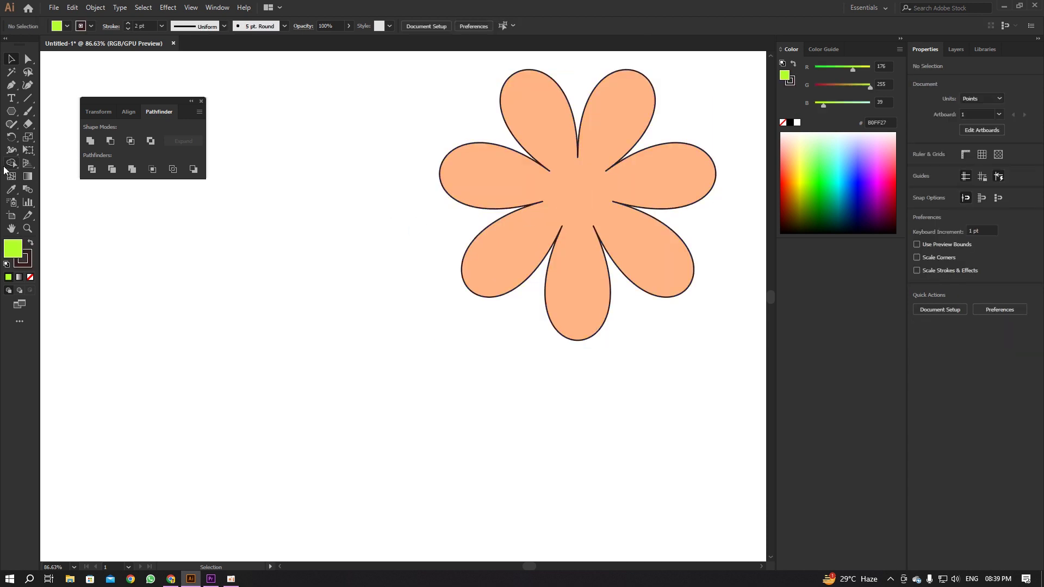
click(12, 112)
drag(326, 308, 391, 369)
key(Down)
key(Down)
key(Down)
click(11, 60)
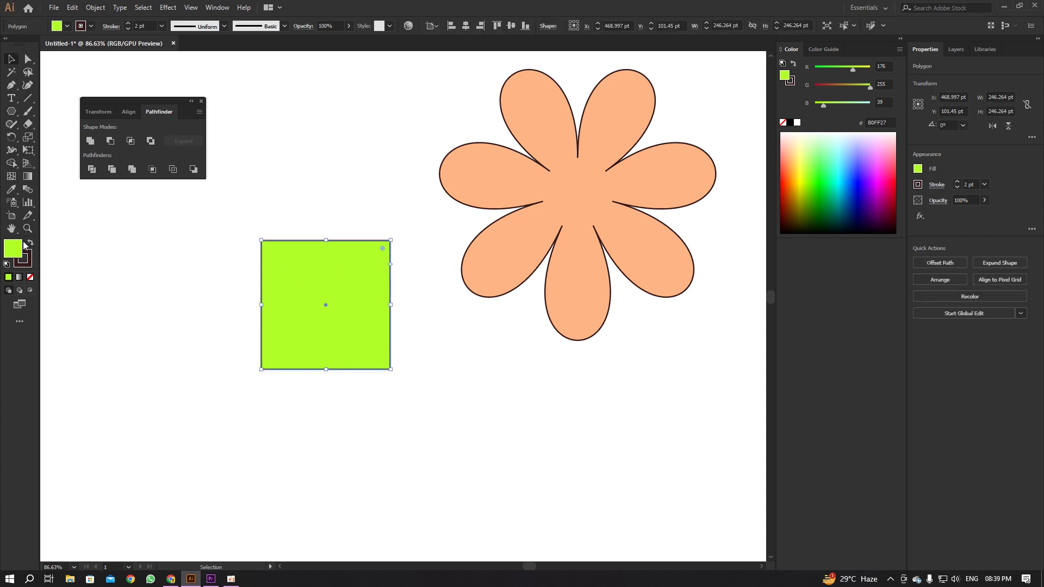
Fill the square with bright cyan (#29FFEA) and move it a little down and to the left.
double_click(12, 249)
drag(527, 305, 529, 288)
click(637, 221)
click(347, 175)
drag(370, 321, 347, 367)
Apply a 74% Pucker & Bloat distortion to the cyan square to form a four-petal flower.
click(169, 7)
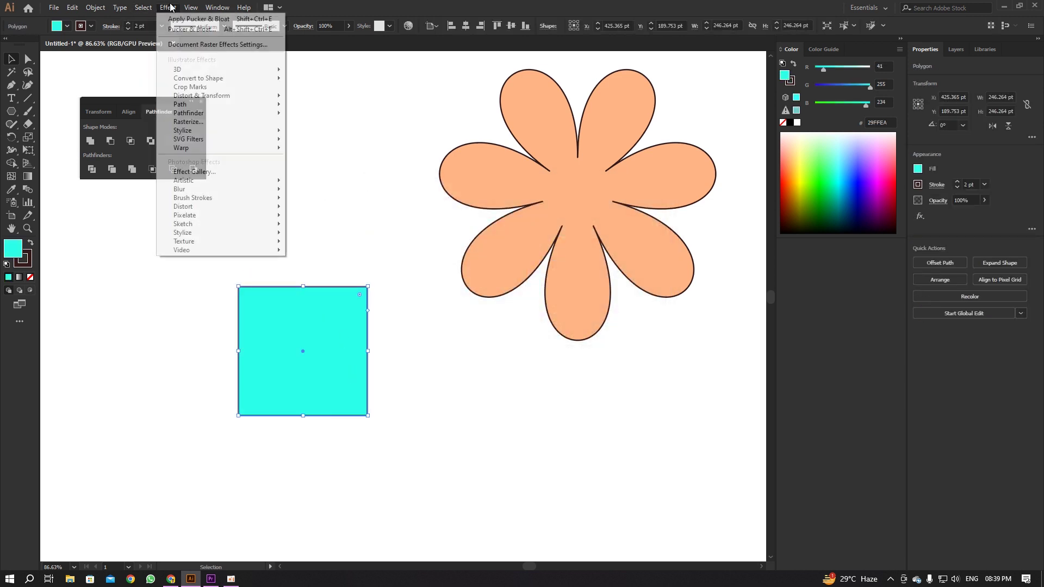
mouse_move(201, 96)
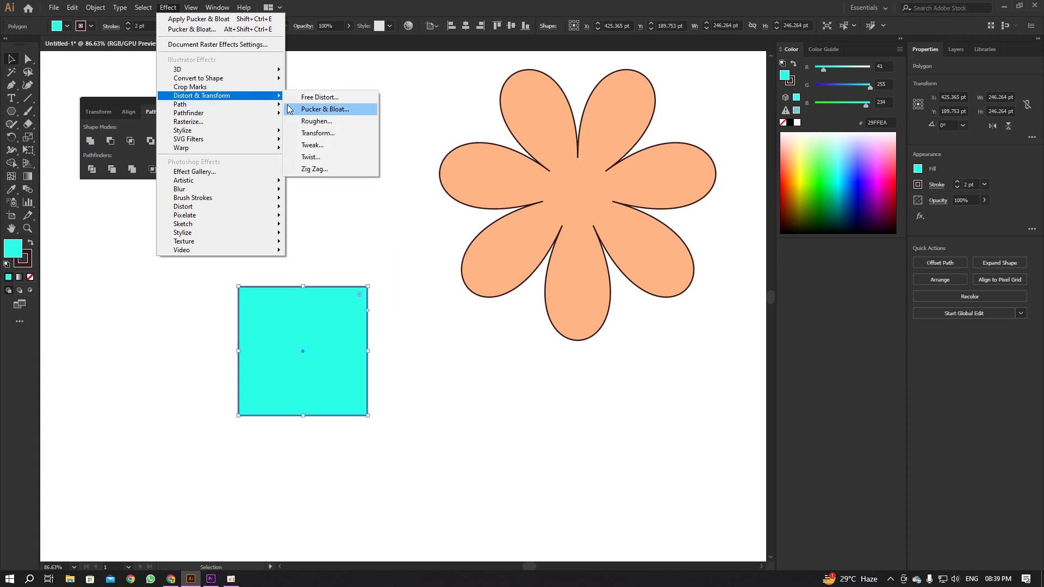
click(319, 110)
click(692, 197)
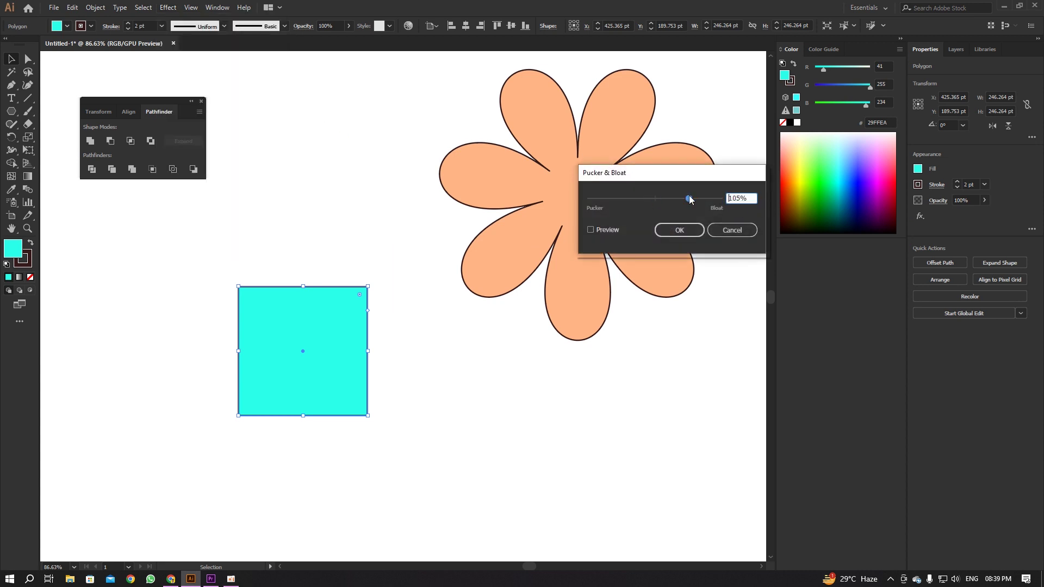
click(600, 230)
click(678, 199)
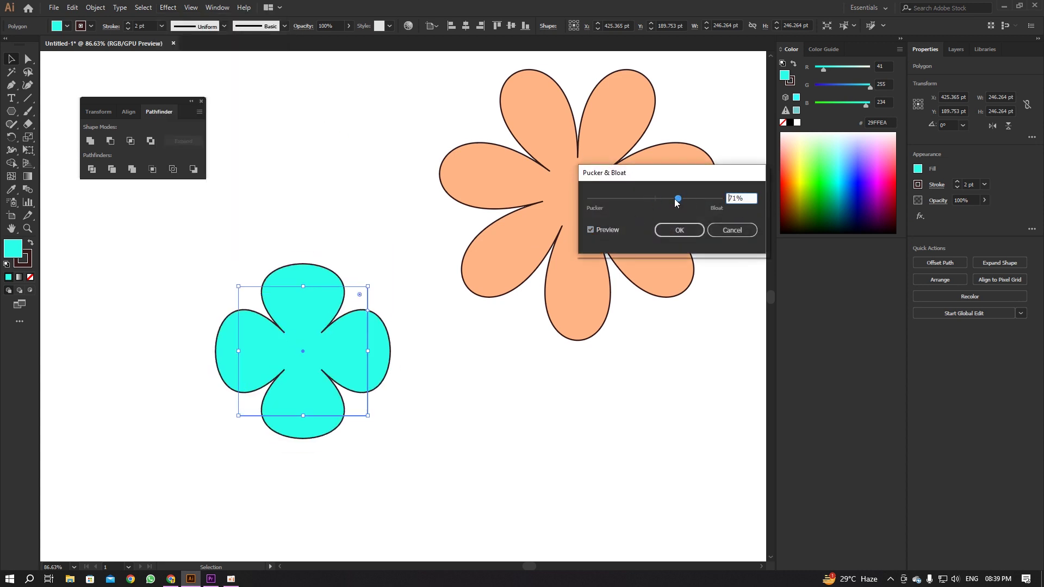
drag(677, 201, 679, 204)
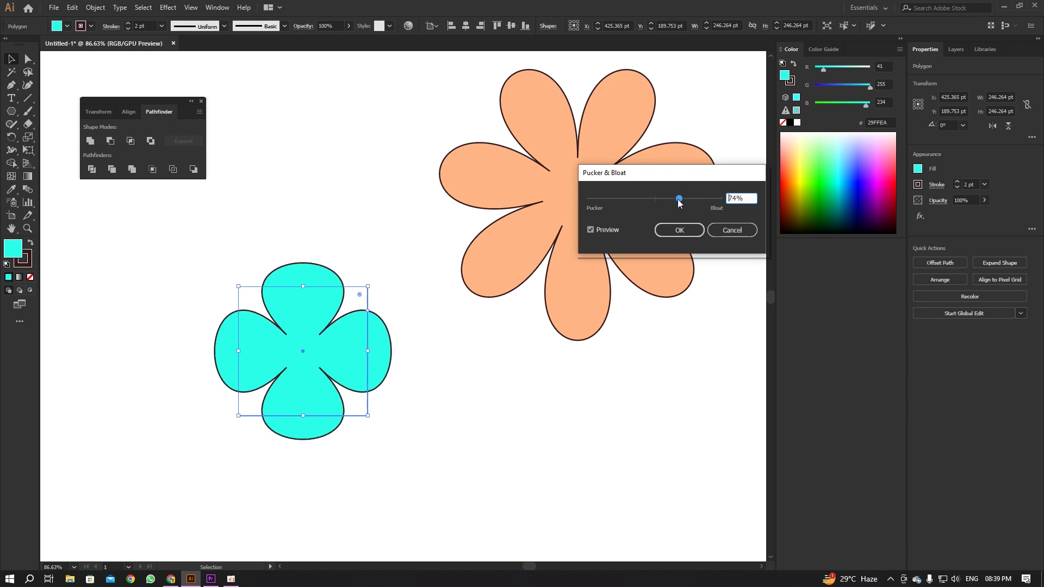
click(679, 230)
Move the cyan flower up to sit beside the orange flower and deselect it.
click(426, 230)
drag(343, 366, 344, 163)
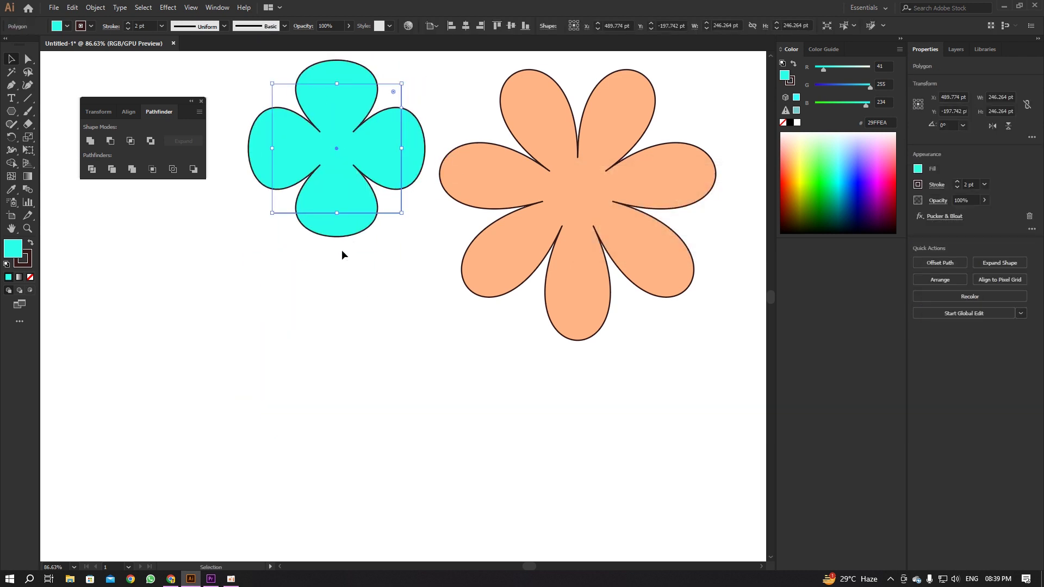
click(342, 251)
key(space)
drag(348, 251, 381, 236)
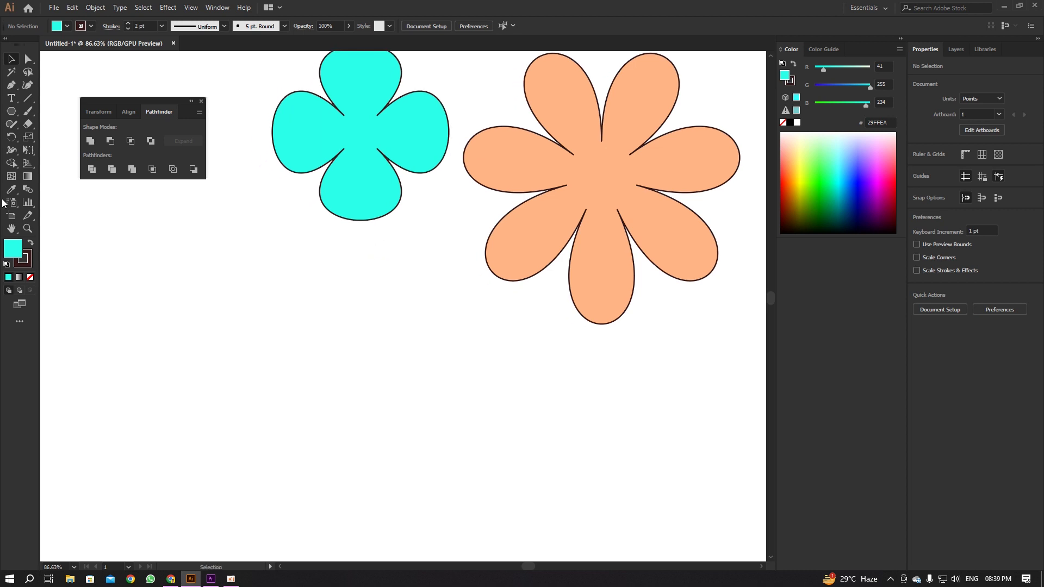
Draw a circle about 260 pt in diameter below the flowers and move it up and to the left, under the cyan flower.
click(11, 110)
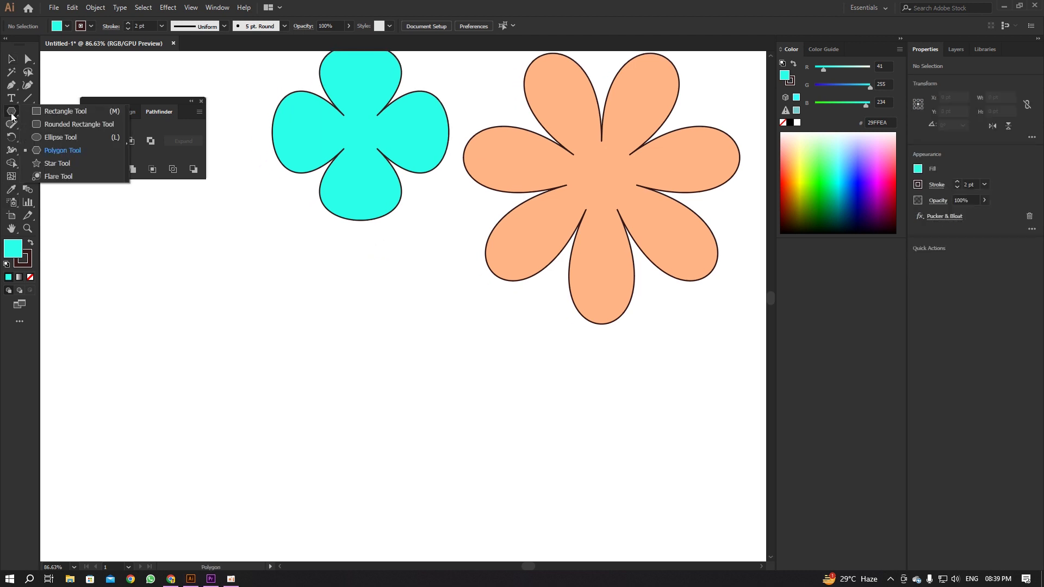
click(50, 138)
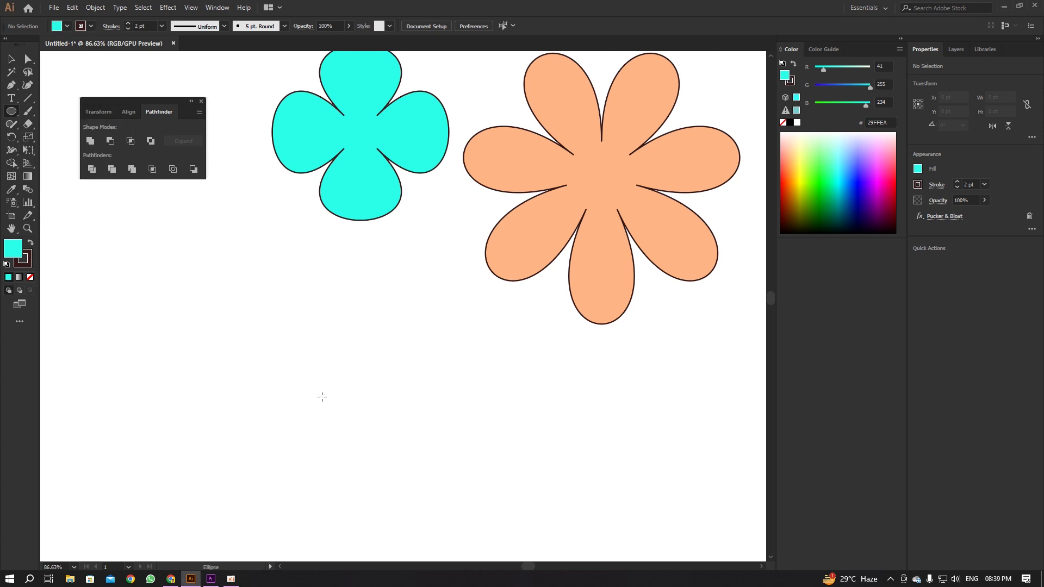
drag(339, 345, 475, 480)
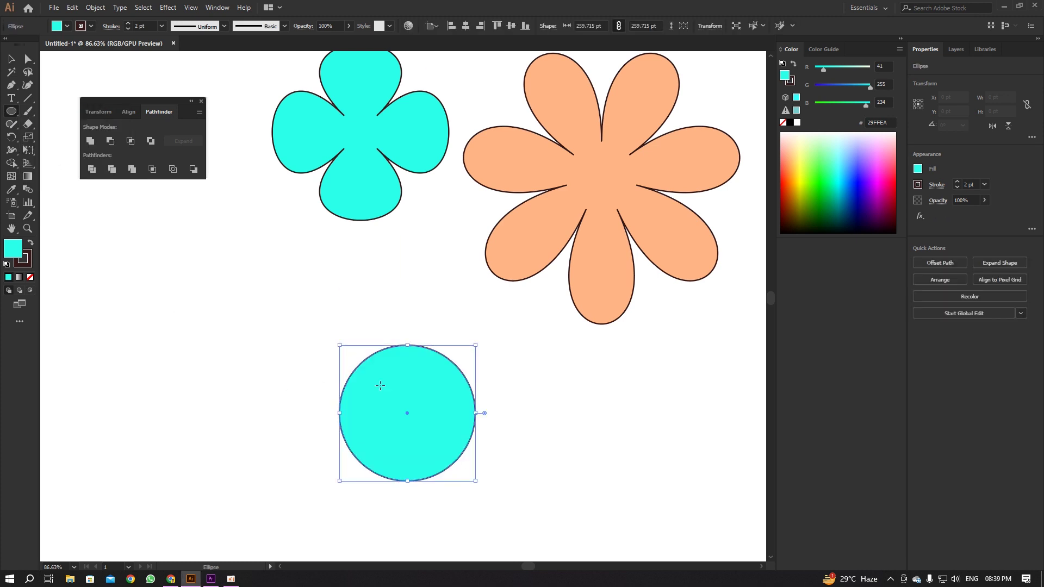
click(11, 58)
drag(344, 391, 313, 350)
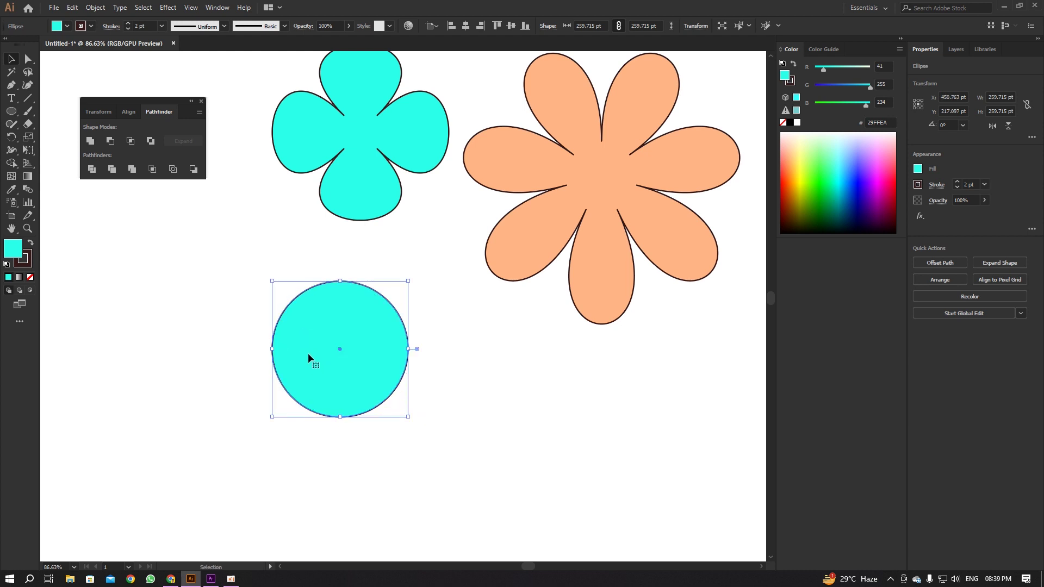
Duplicate the circle about 154 pt to the right so both overlap, and intersect them into a pointed petal.
drag(309, 357, 388, 360)
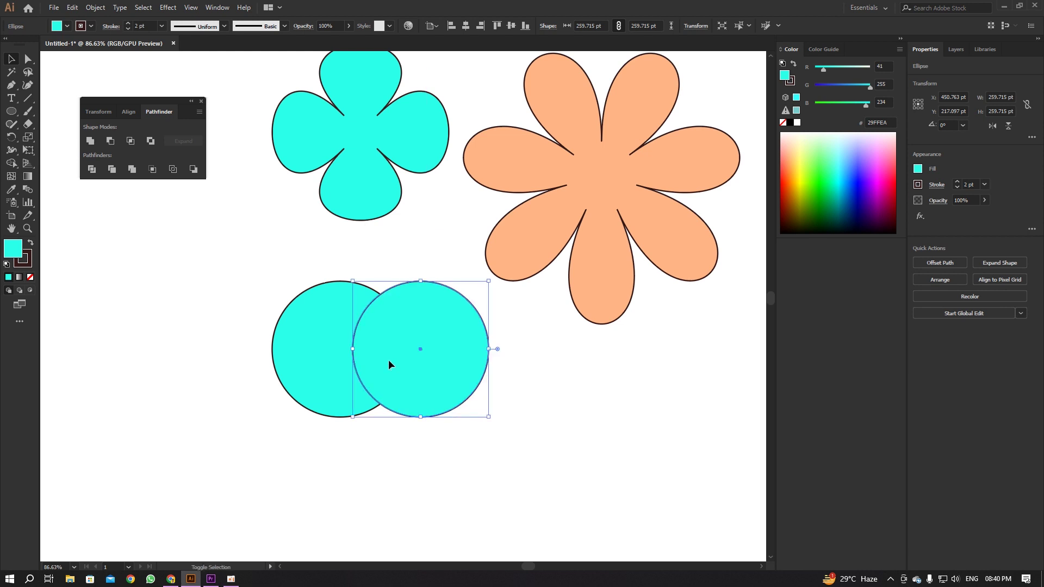
drag(297, 451, 436, 278)
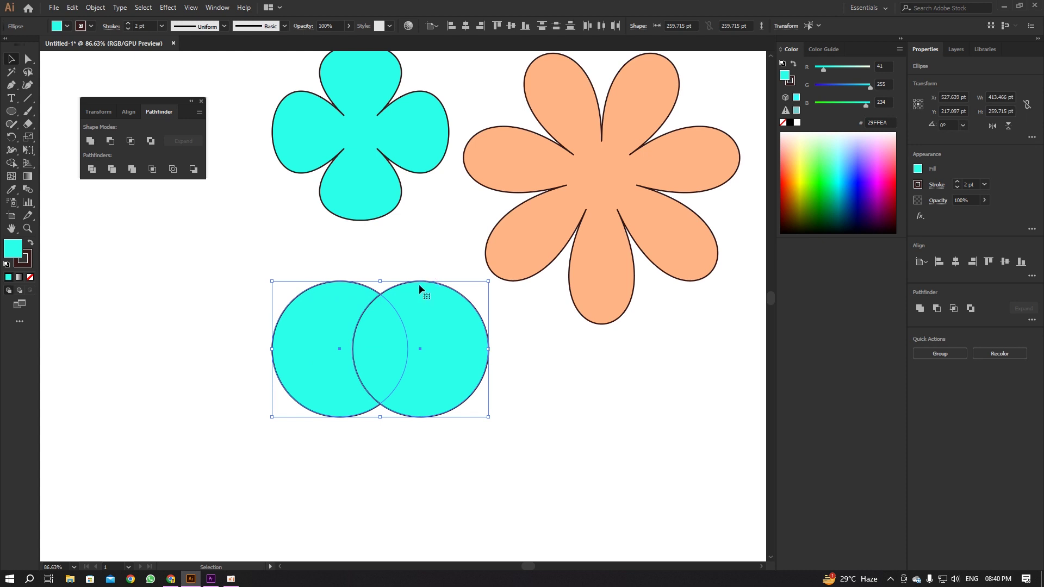
click(133, 142)
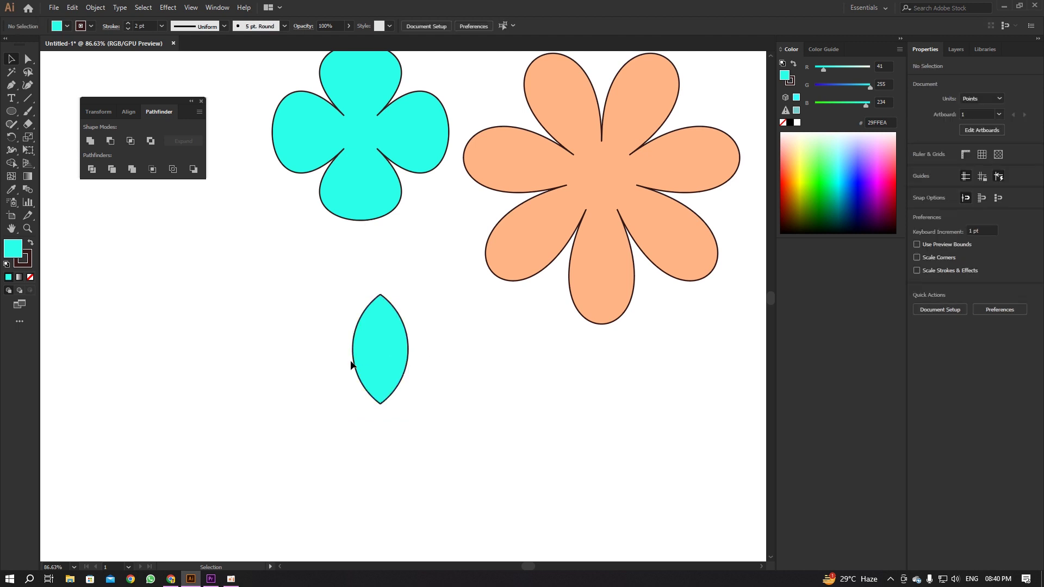
Move the petal down and slightly left, and fill it with yellow (#FFE52C).
drag(352, 361, 359, 408)
drag(359, 445, 421, 315)
scroll(376, 393, down, 3)
scroll(389, 344, up, 1)
double_click(13, 248)
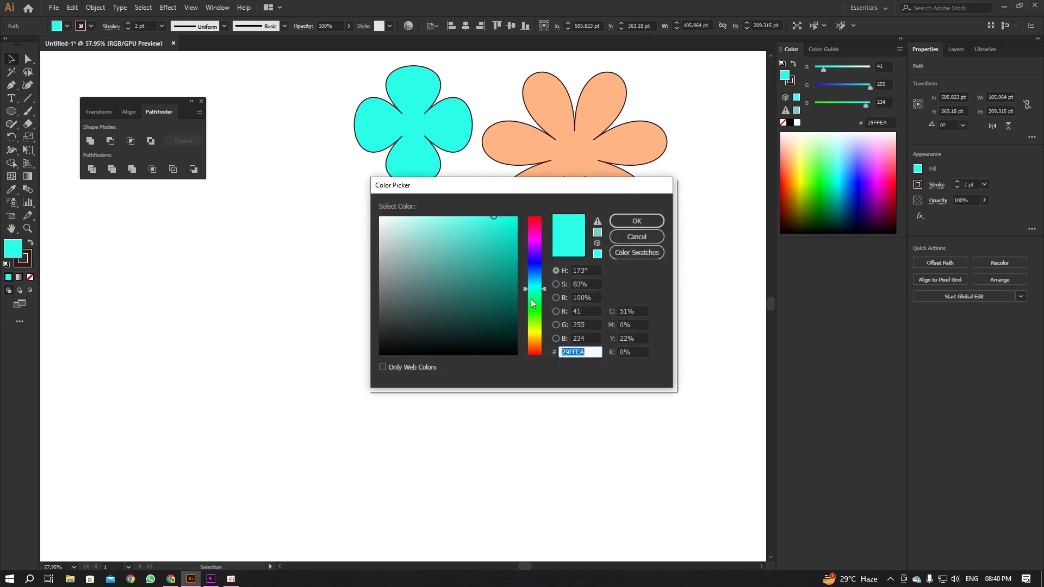
drag(530, 299, 537, 334)
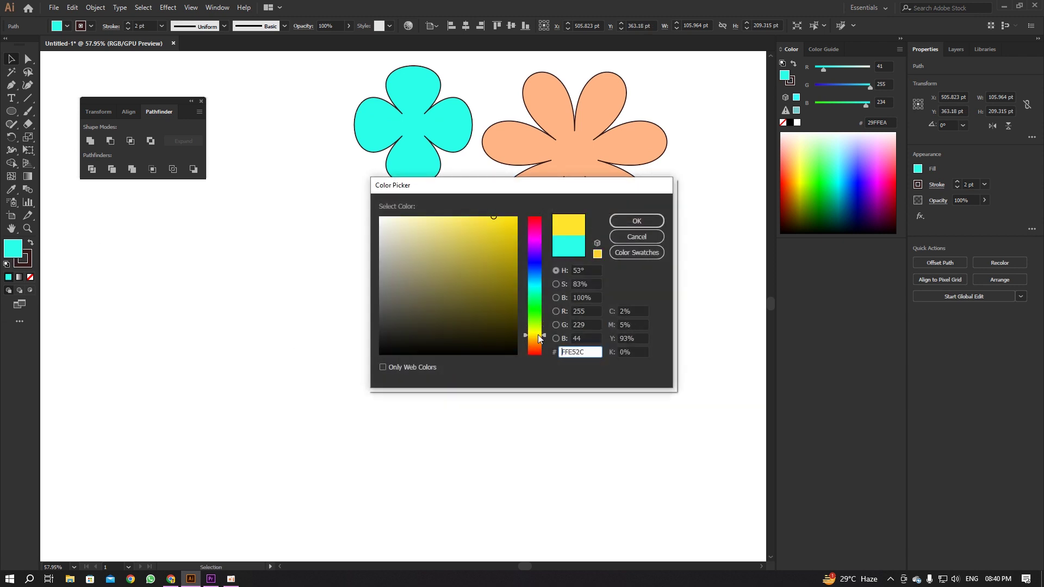
click(636, 221)
click(471, 389)
Create a copy of the yellow petal rotated by 360/7 degrees around a point just below its lower tip.
scroll(419, 342, down, 3)
click(421, 281)
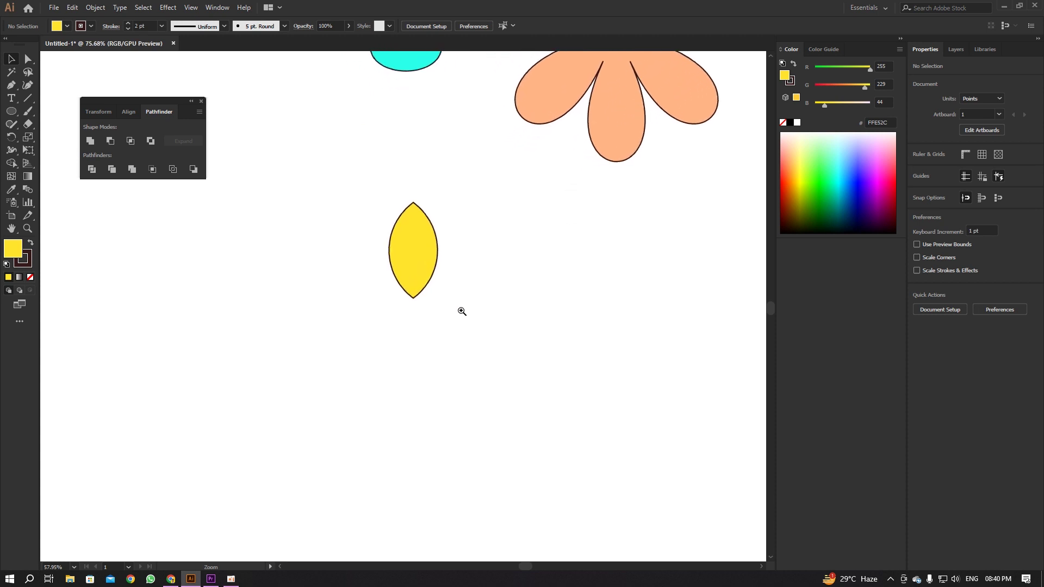
key(v)
click(419, 257)
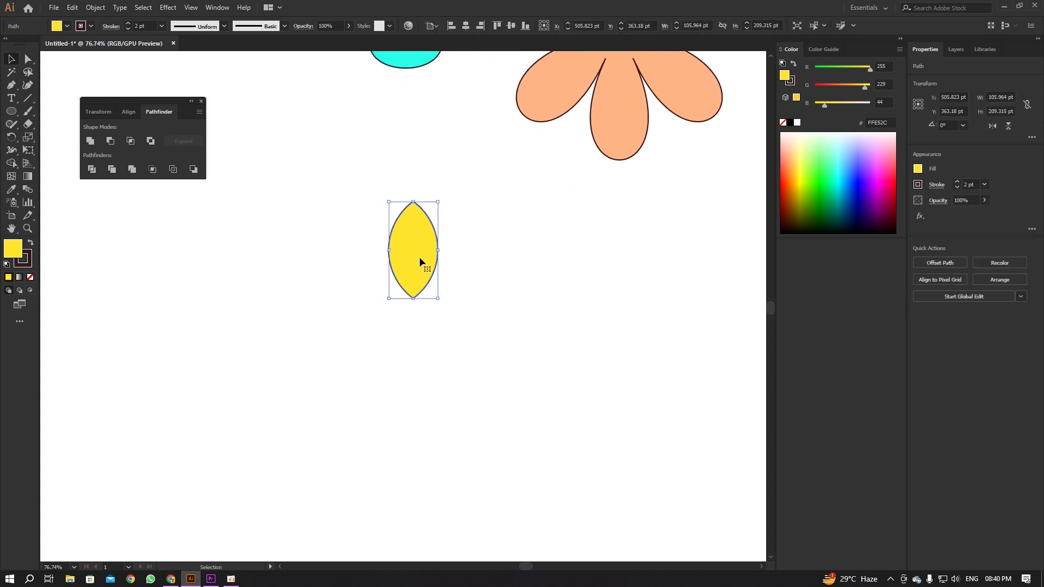
key(r)
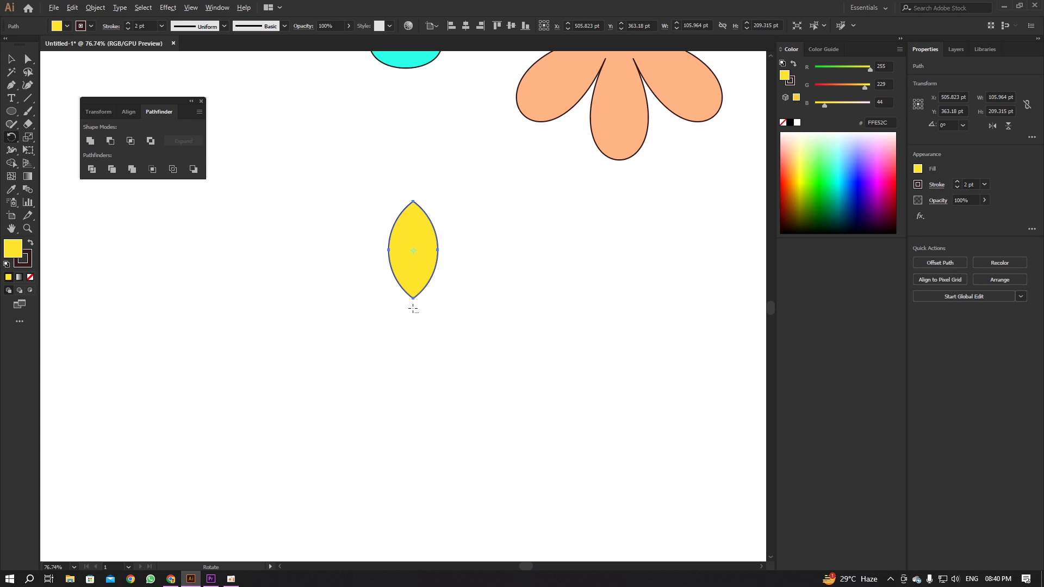
alt+click(413, 308)
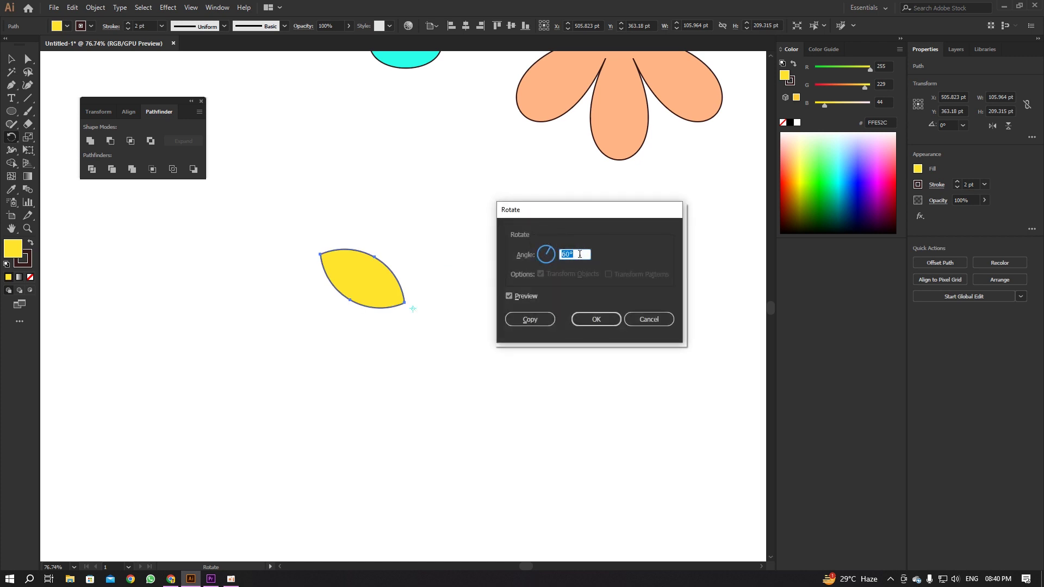
text(360/)
text(7)
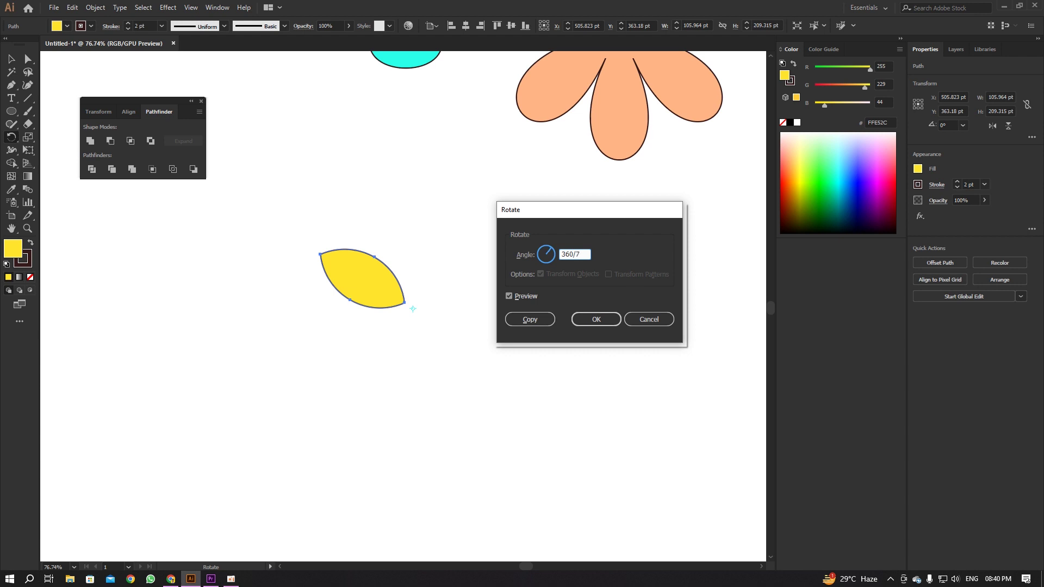
click(530, 320)
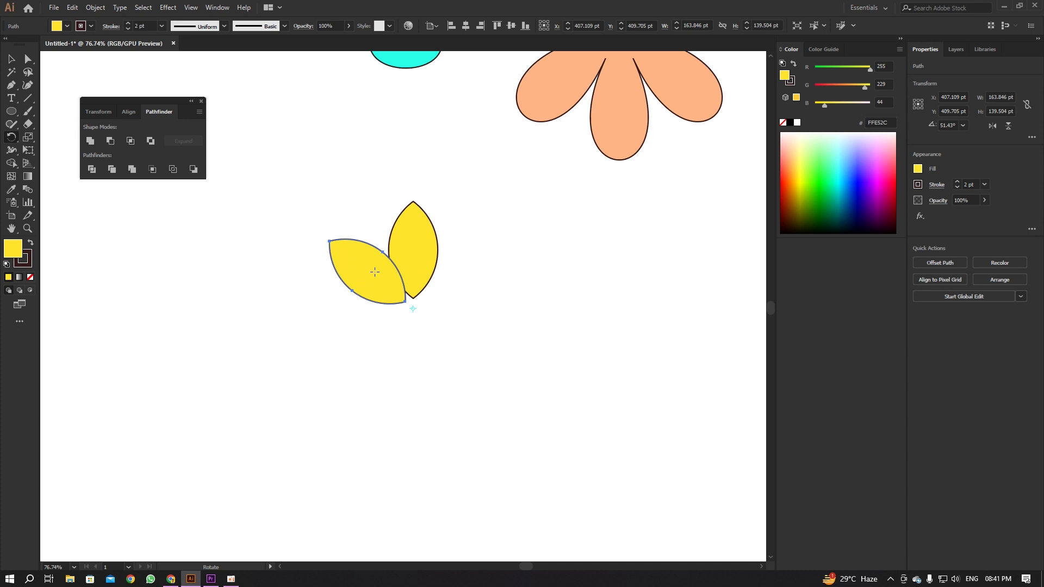
Repeat the rotated copy five more times to complete a ring of seven yellow petals, and deselect.
key(ctrl)
key(ctrl+d)
key(ctrl+d)
key(ctrl+d)
key(ctrl+d)
key(ctrl+d)
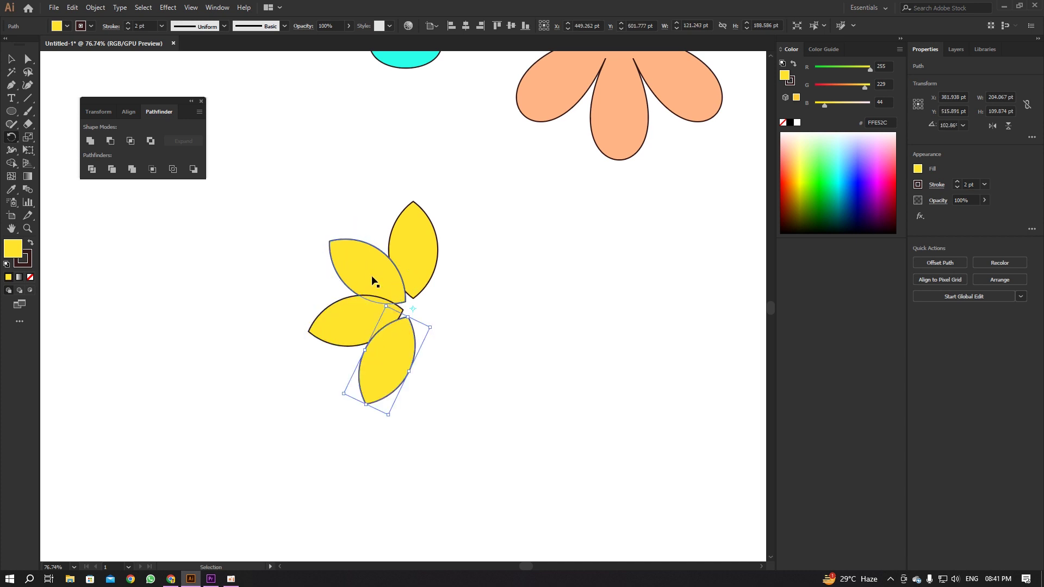
key(v)
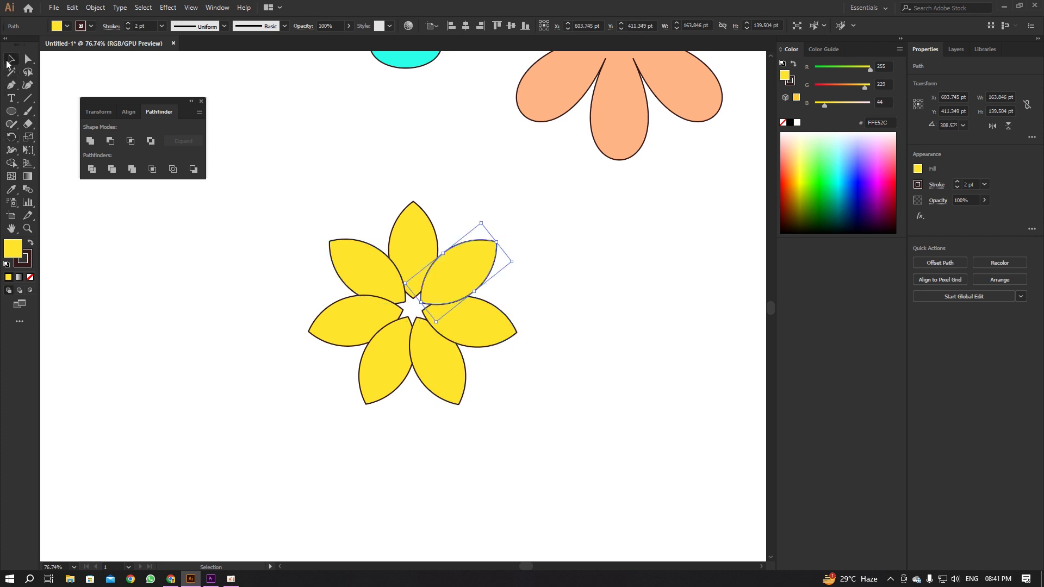
click(549, 222)
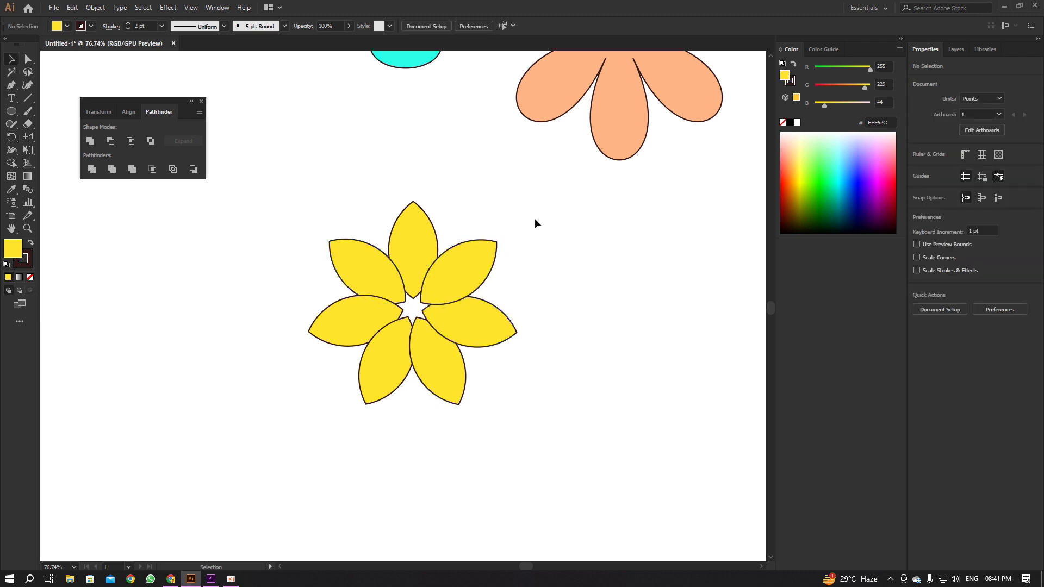
Move all seven yellow petals together up and to the left, below the cyan flower, and deselect them.
drag(525, 176, 331, 416)
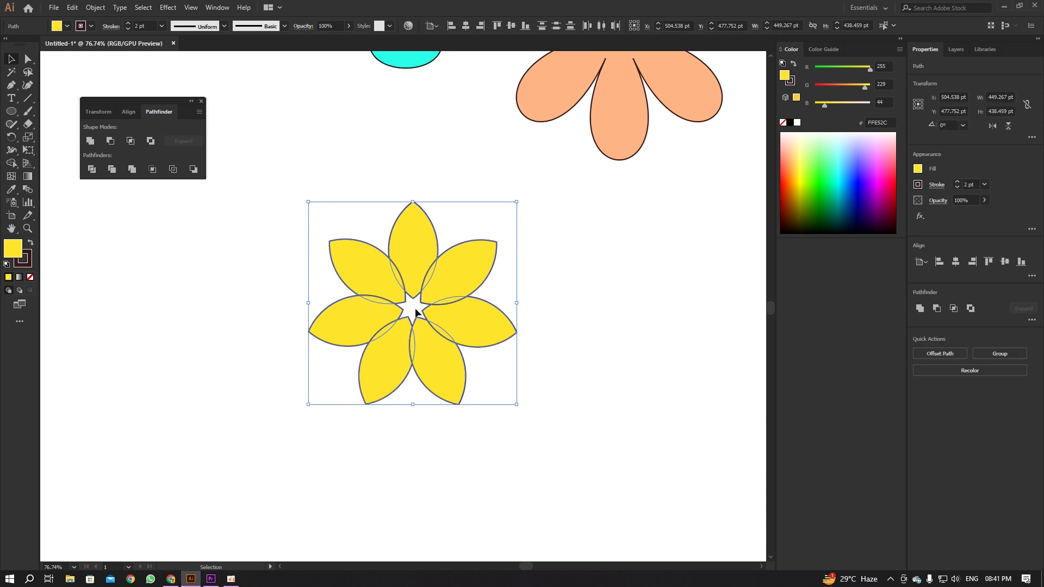
drag(414, 267, 343, 158)
click(465, 140)
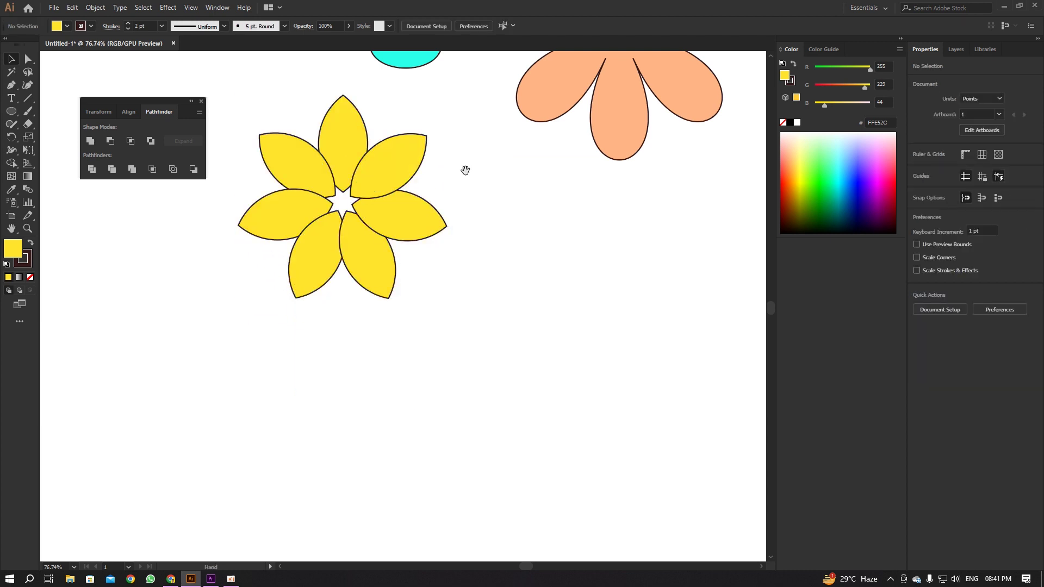
drag(465, 171, 433, 352)
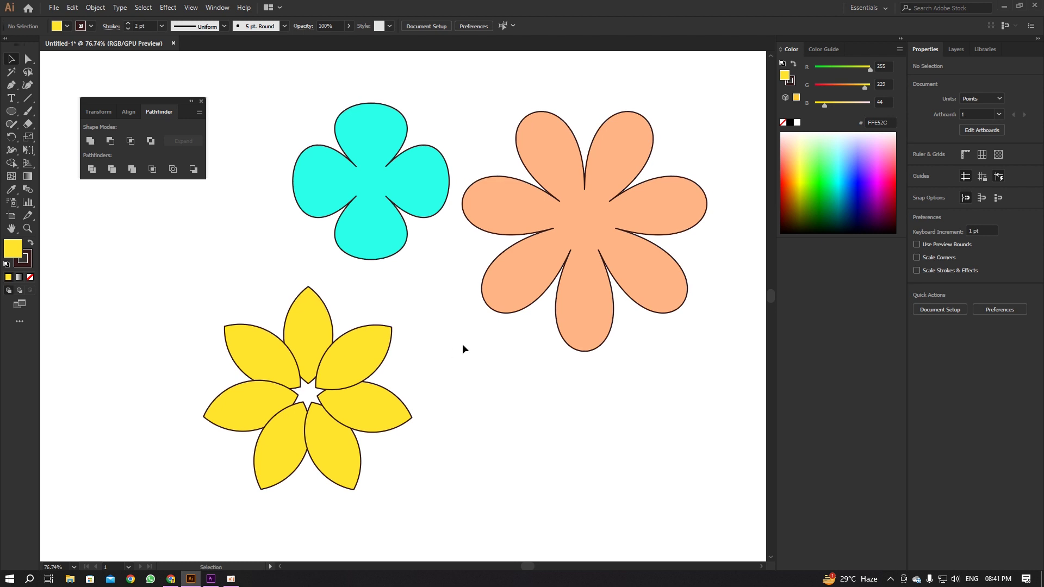